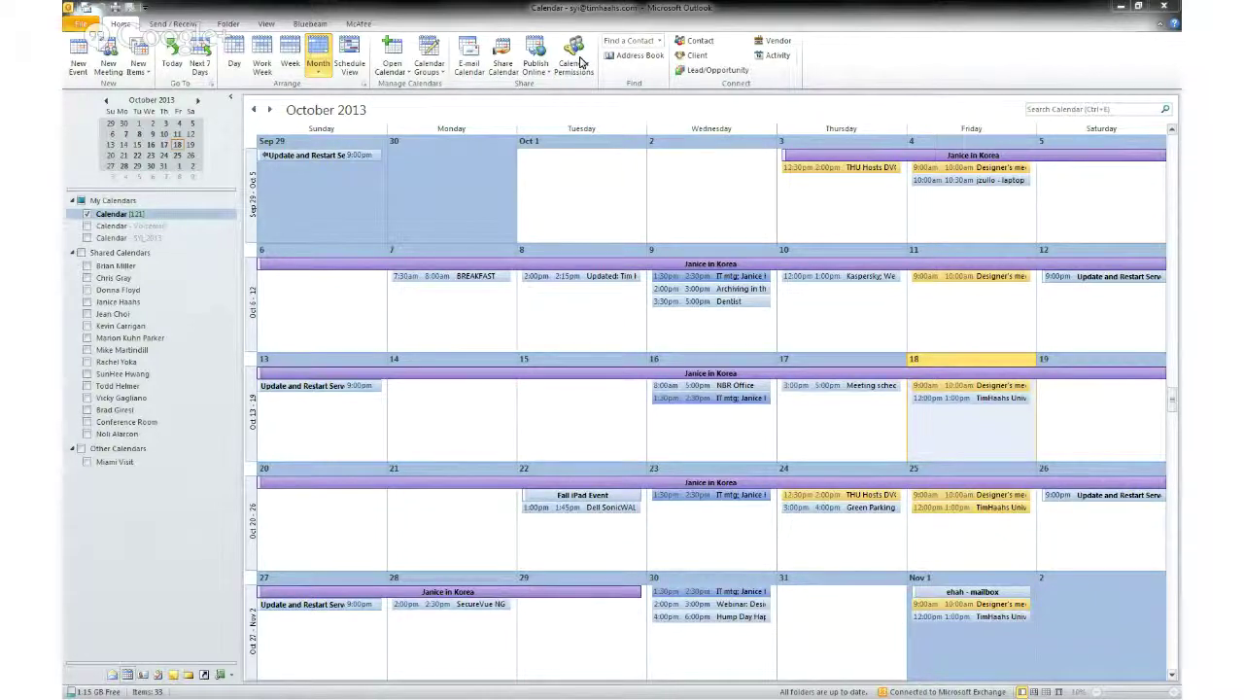
- Open the main calendar's sharing permissions and review the available permission levels and the Conference Room and All Staff Nationwide entries
right_click(209, 214)
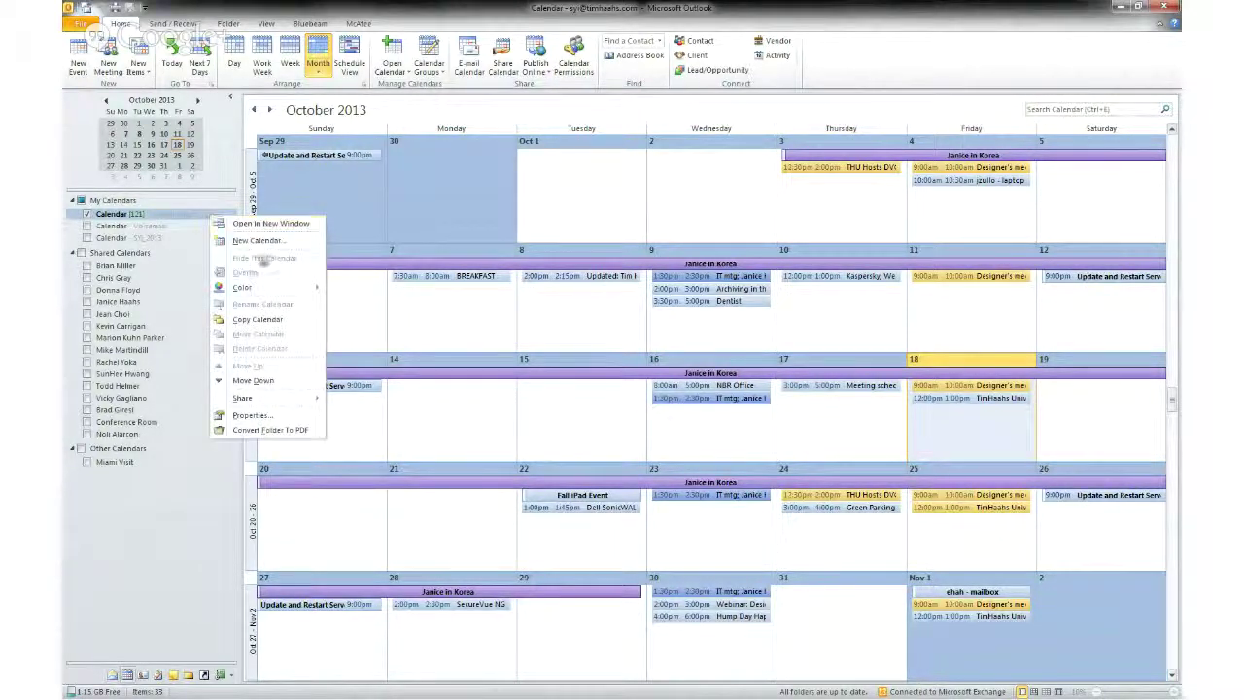
mouse_move(243, 398)
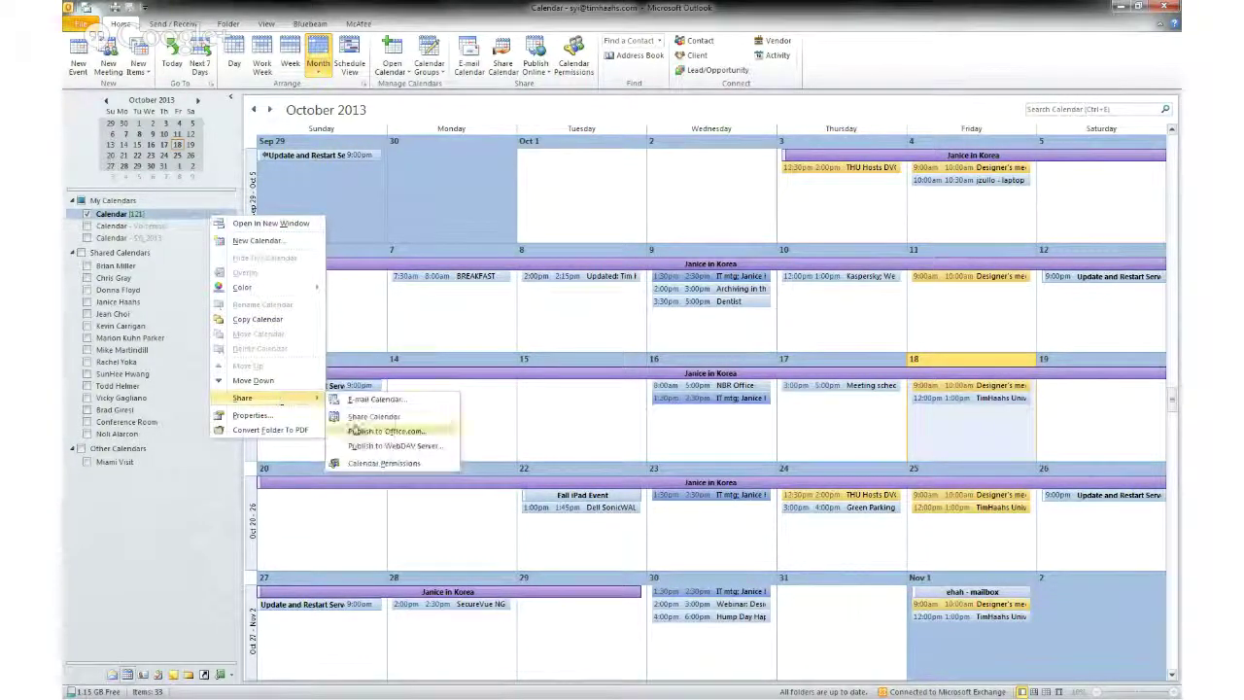
click(415, 466)
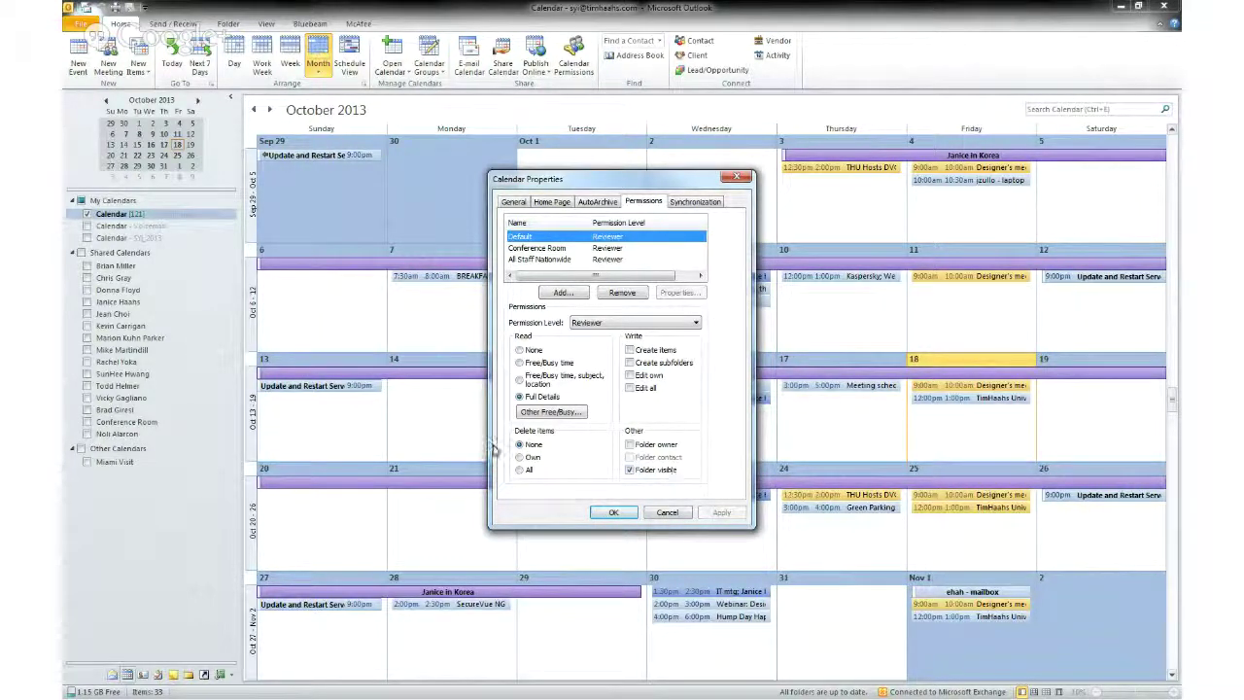
click(646, 324)
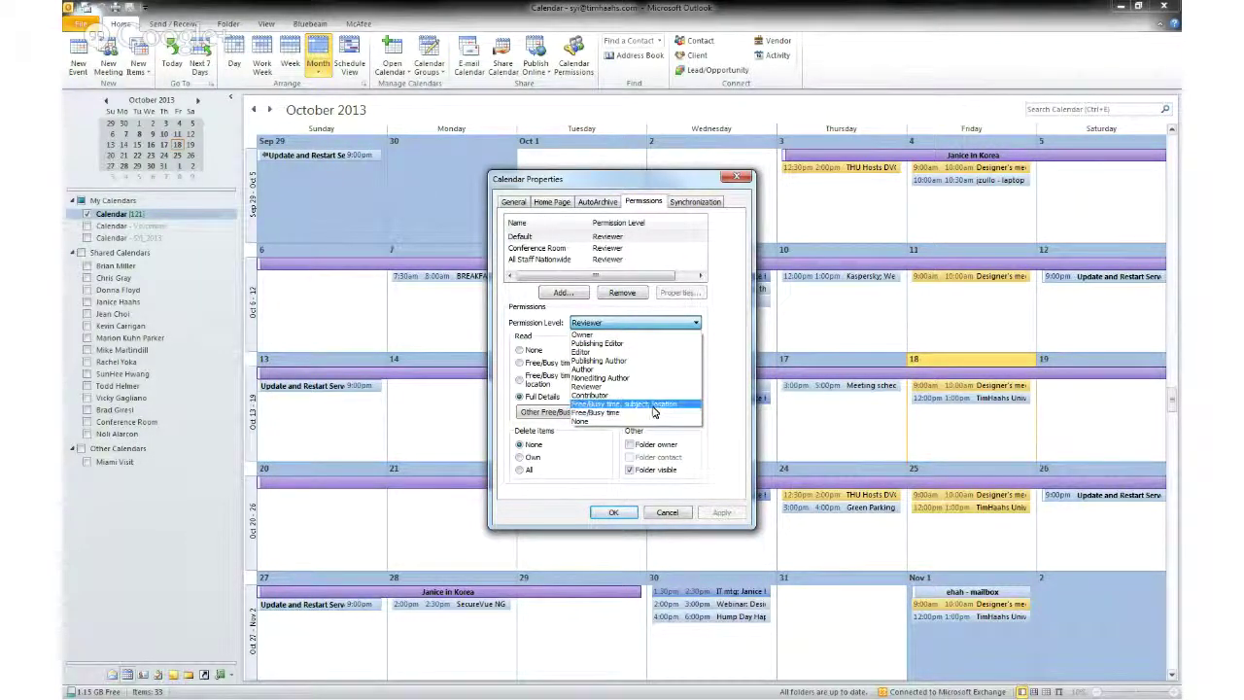
click(551, 325)
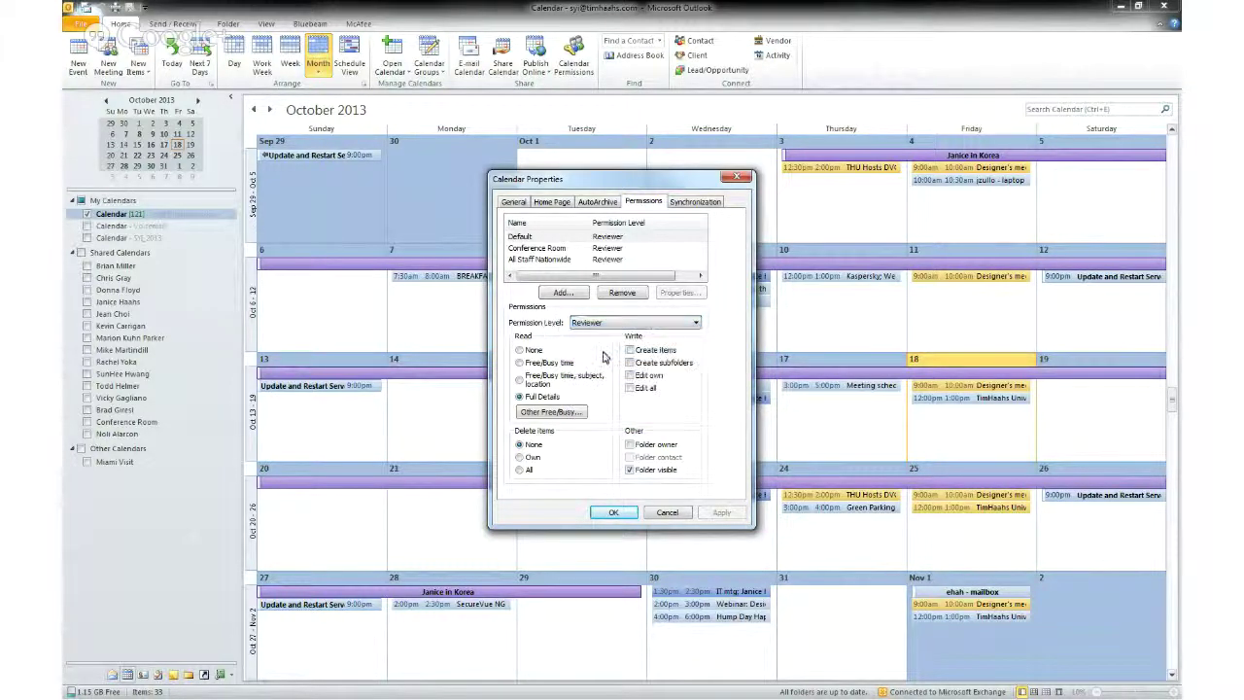
click(560, 248)
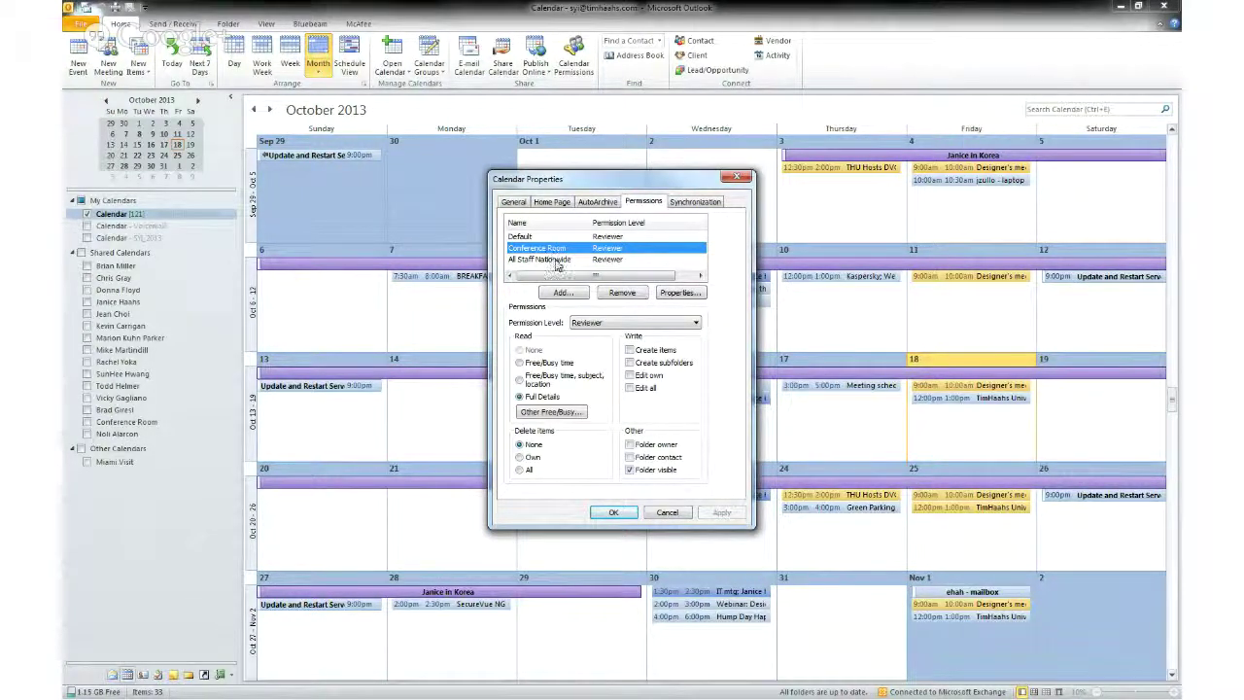
click(560, 261)
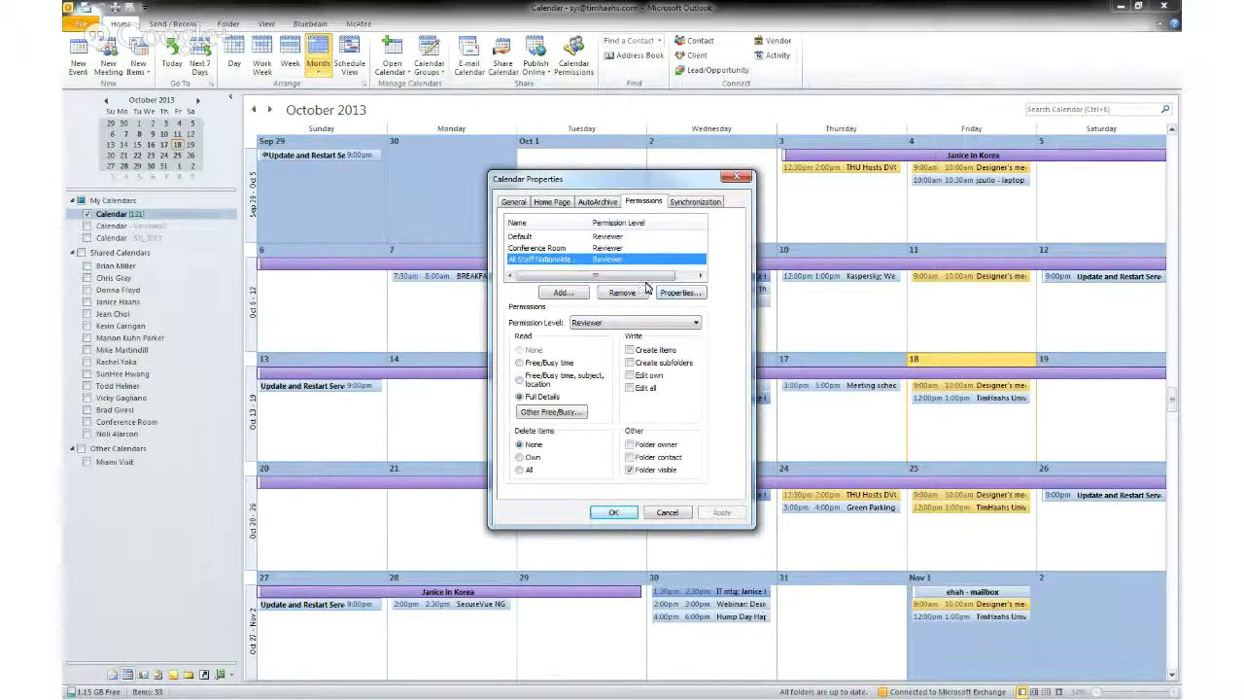
- Add the All Staff Nationwide group from the Global Address List to the calendar's permissions
click(563, 293)
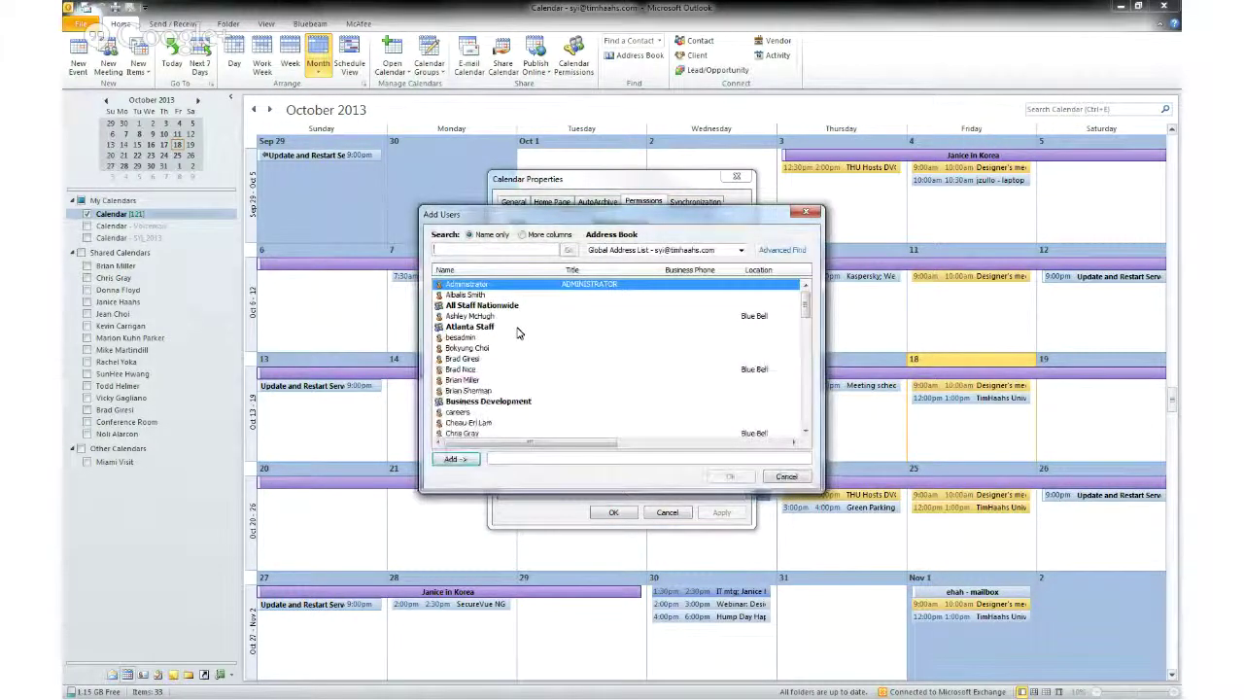
click(530, 337)
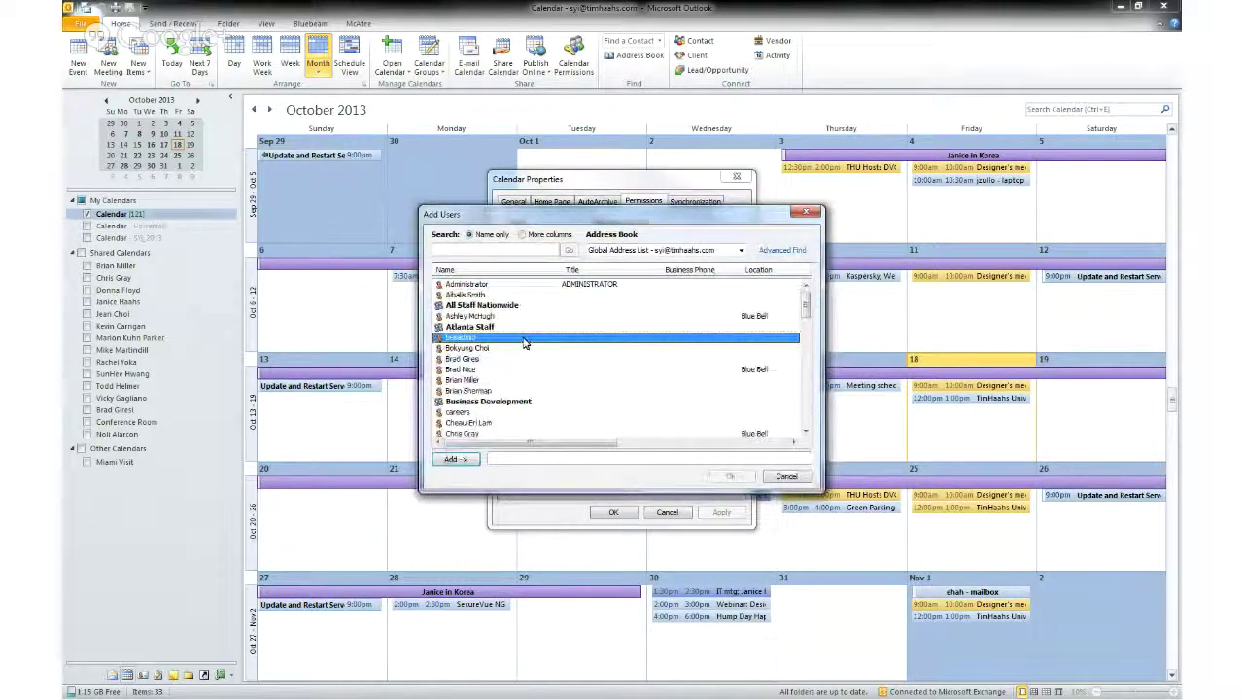
click(536, 306)
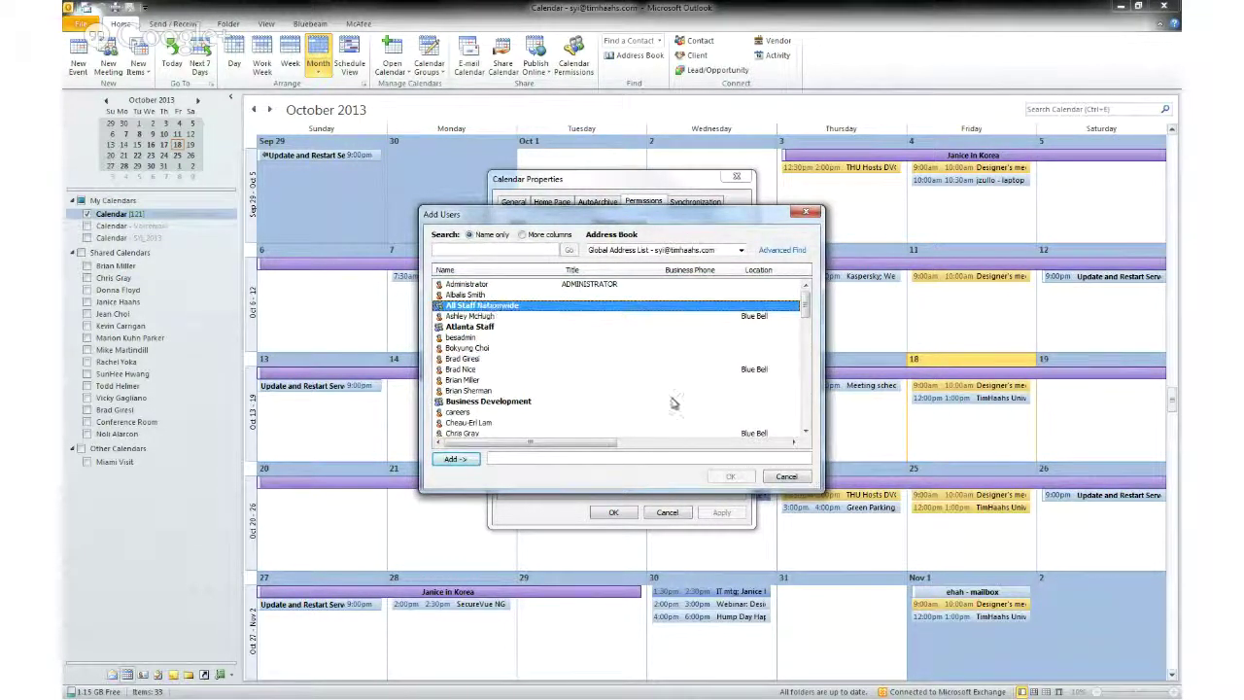
double_click(498, 308)
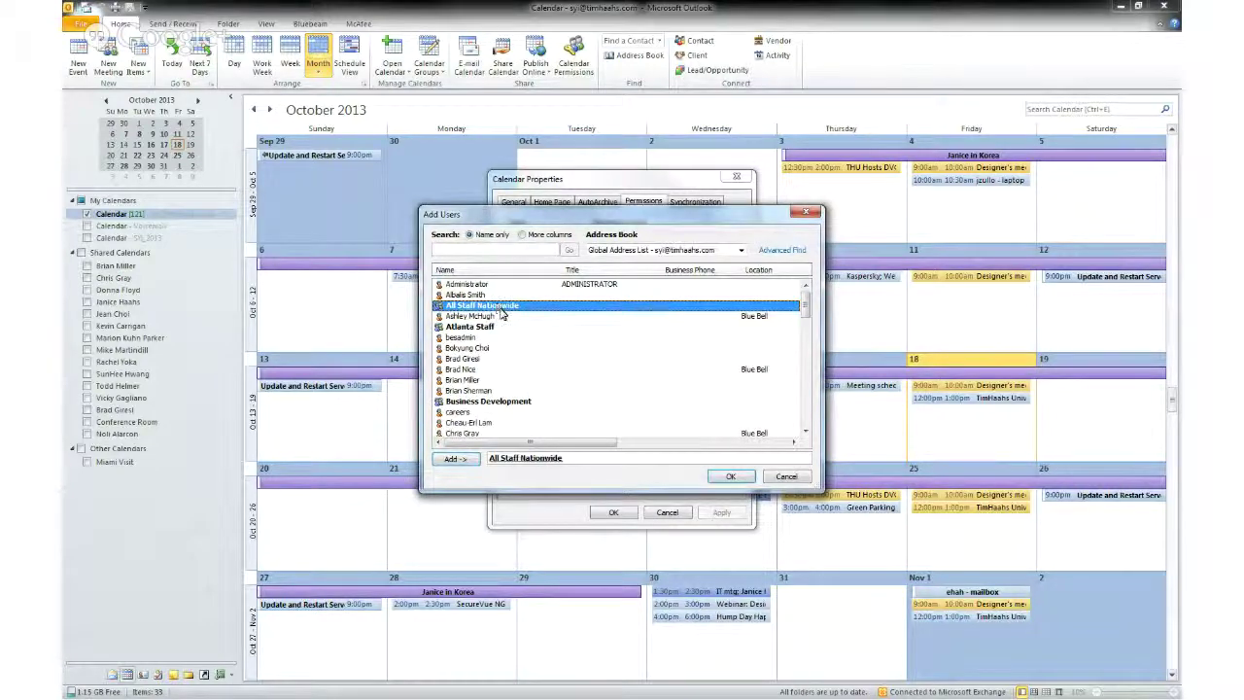
double_click(530, 457)
click(325, 266)
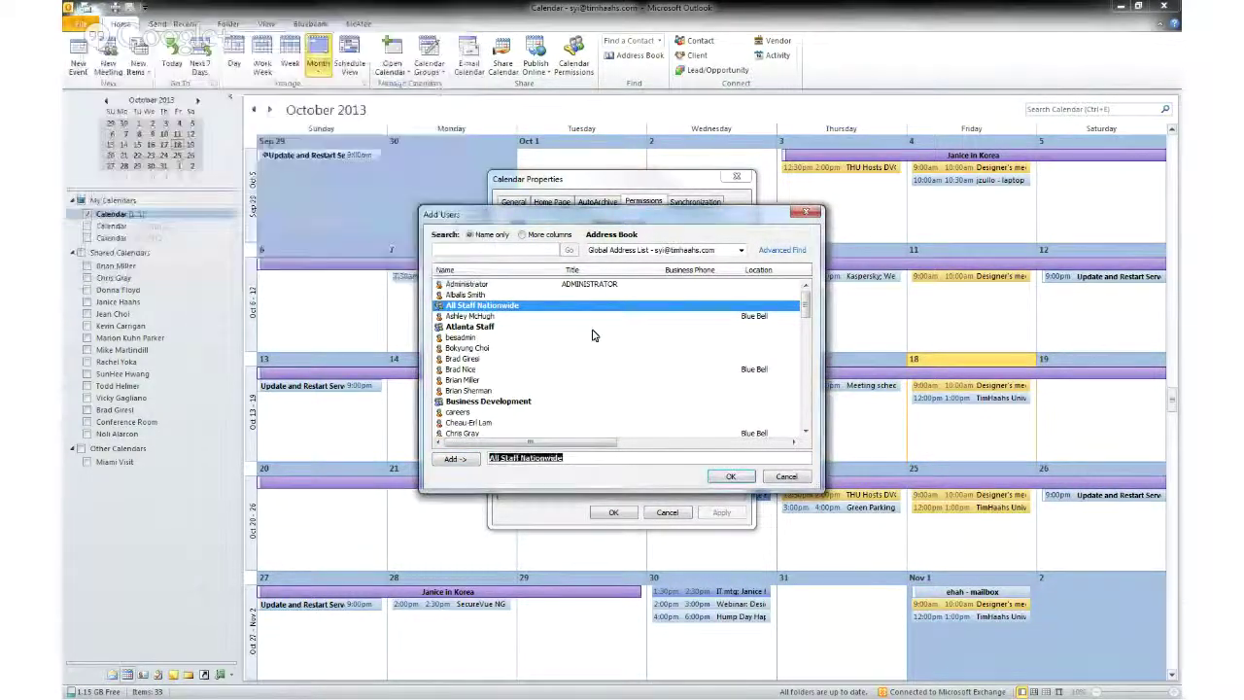
click(730, 475)
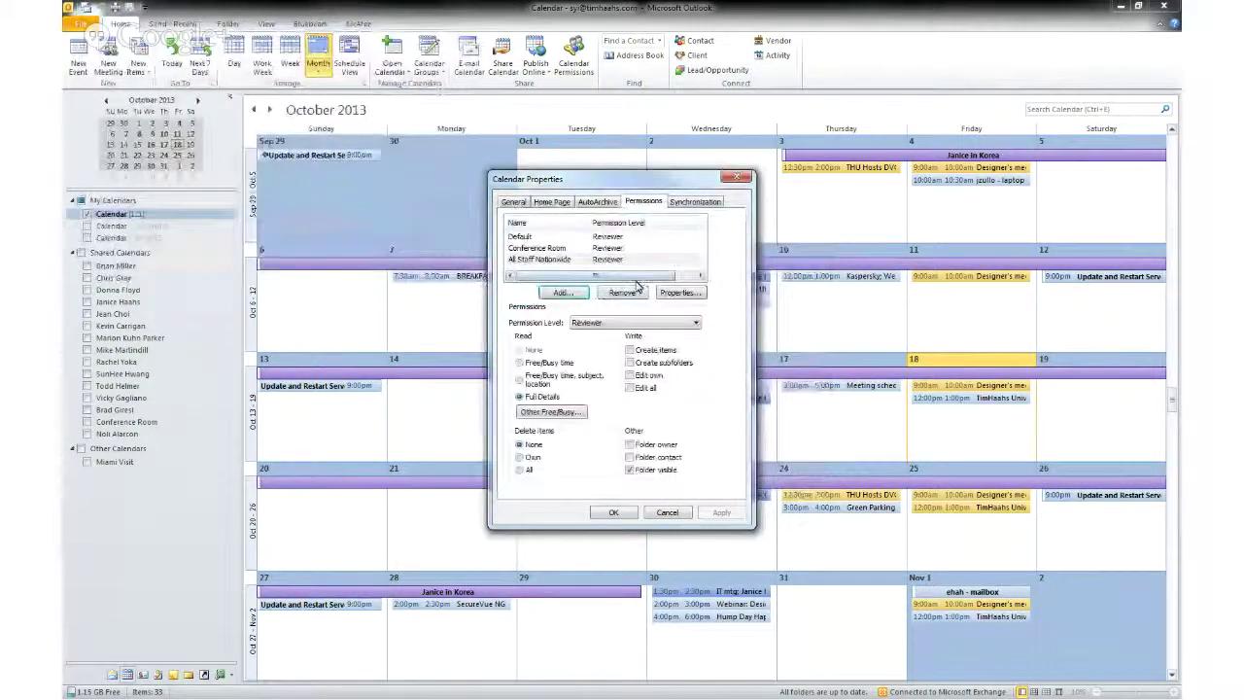
- Remove the Conference Room entry from the calendar's permissions and accept the changes
click(581, 249)
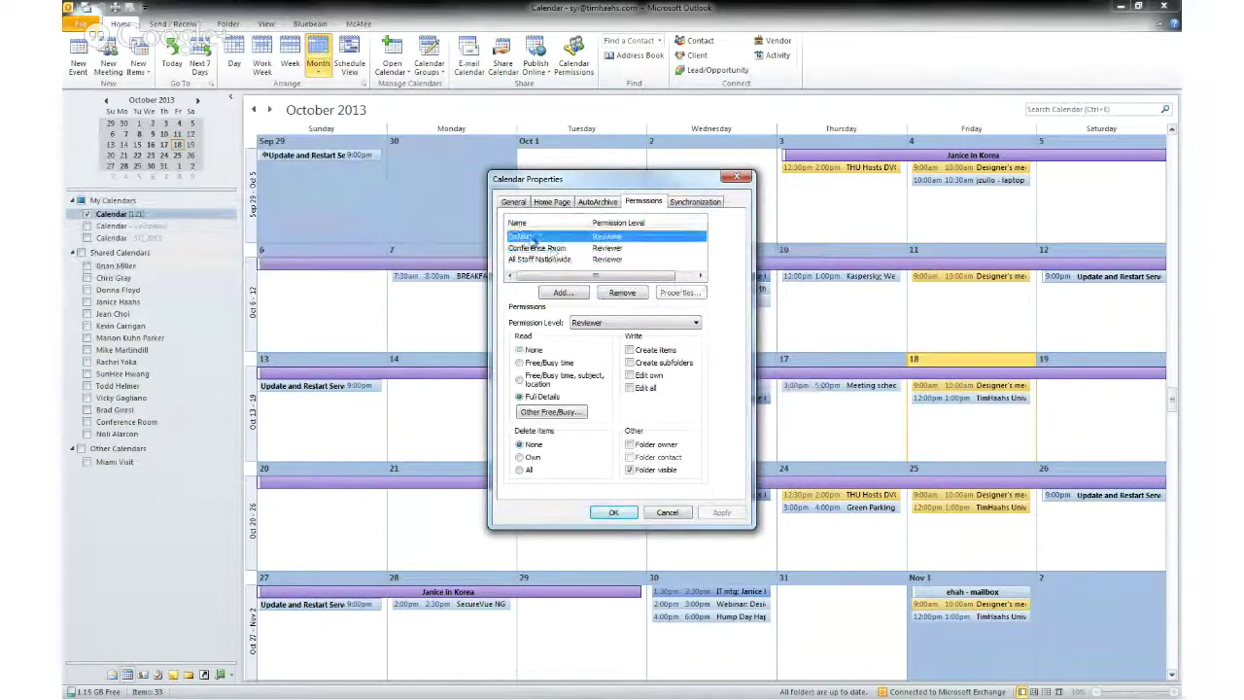
click(549, 237)
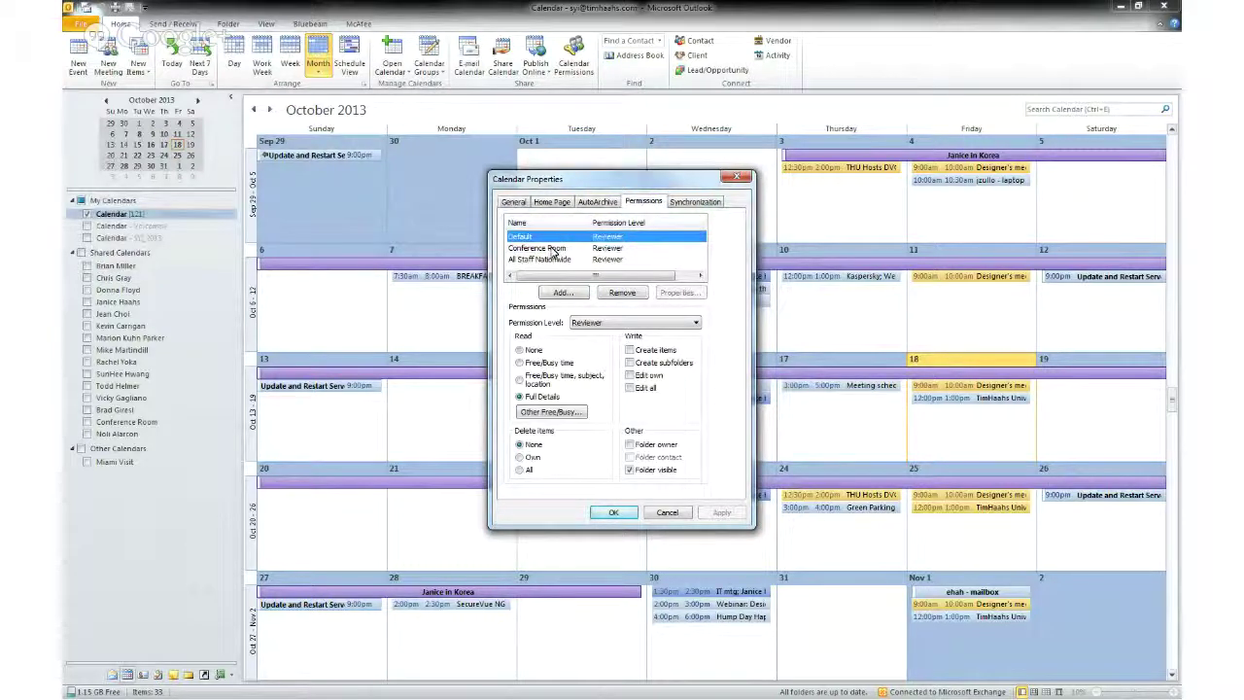
click(552, 250)
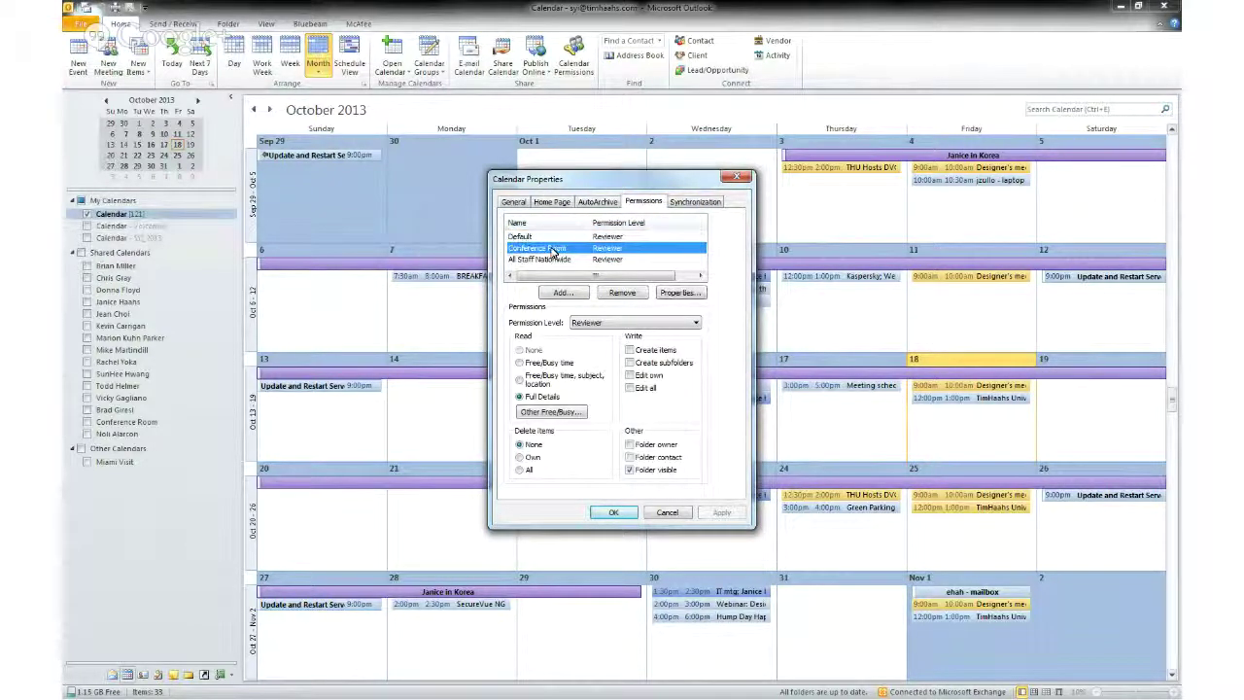
click(622, 294)
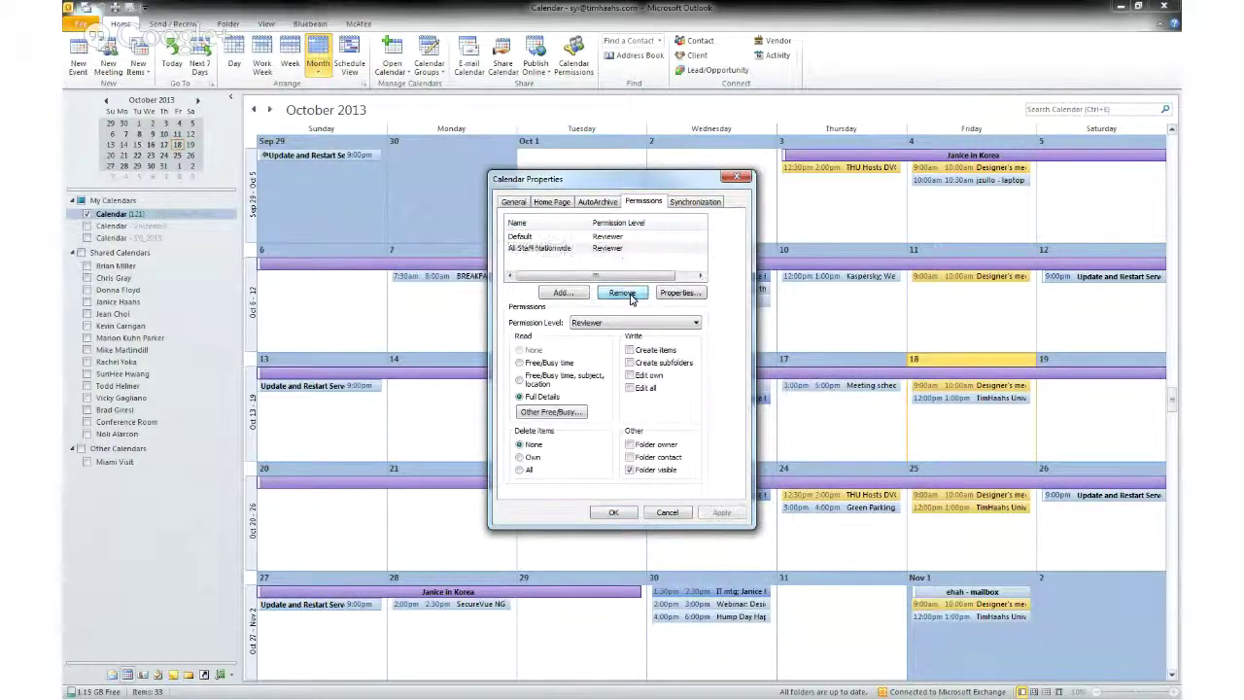
click(613, 514)
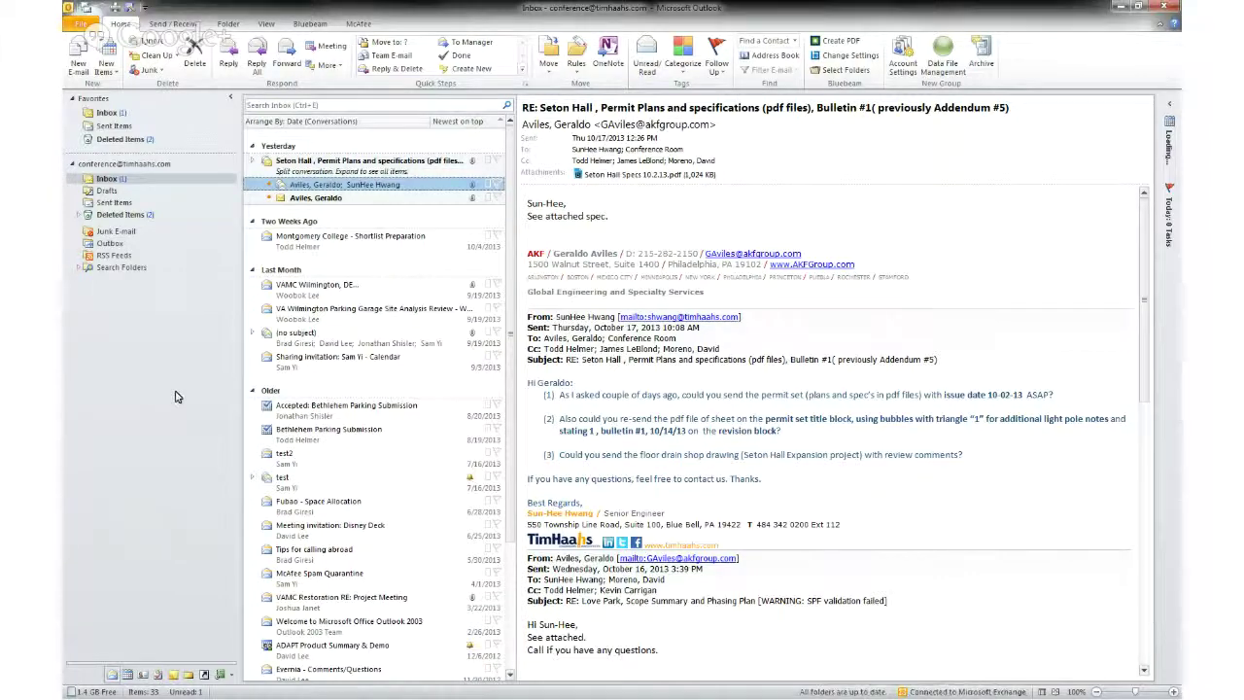
- Show the calendars in the conference mailbox and delete the last colleague's calendar listed under Shared Calendars
click(128, 674)
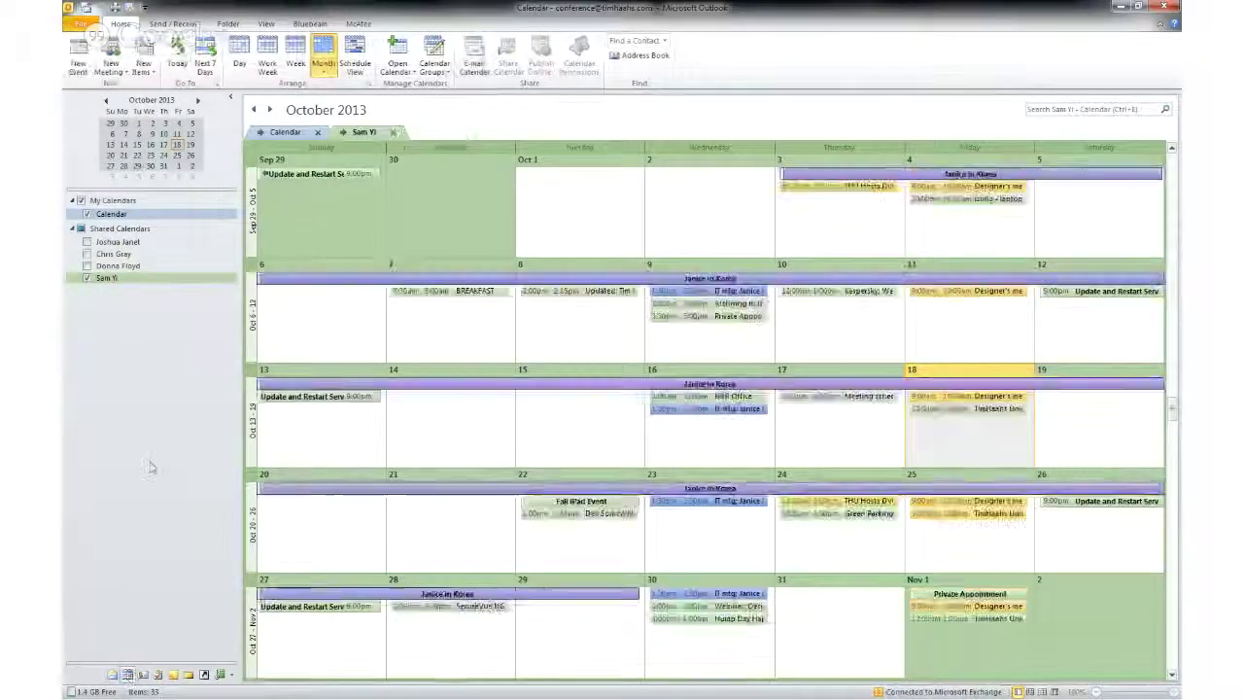
click(88, 278)
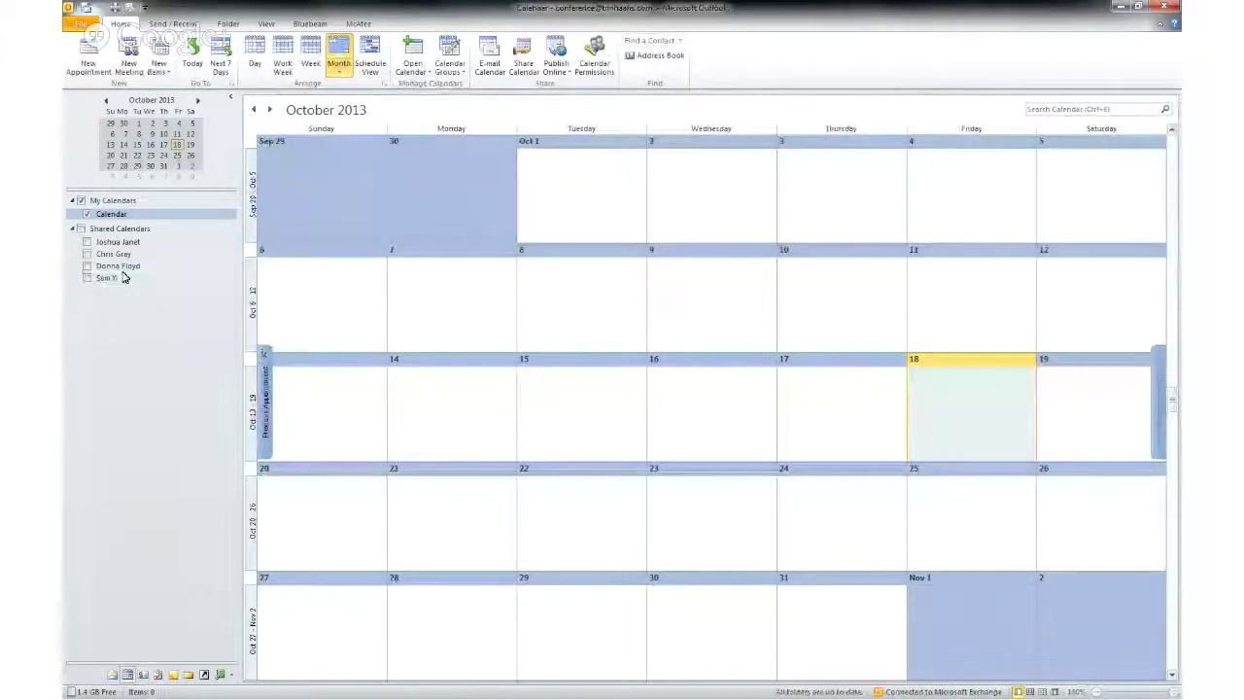
click(413, 66)
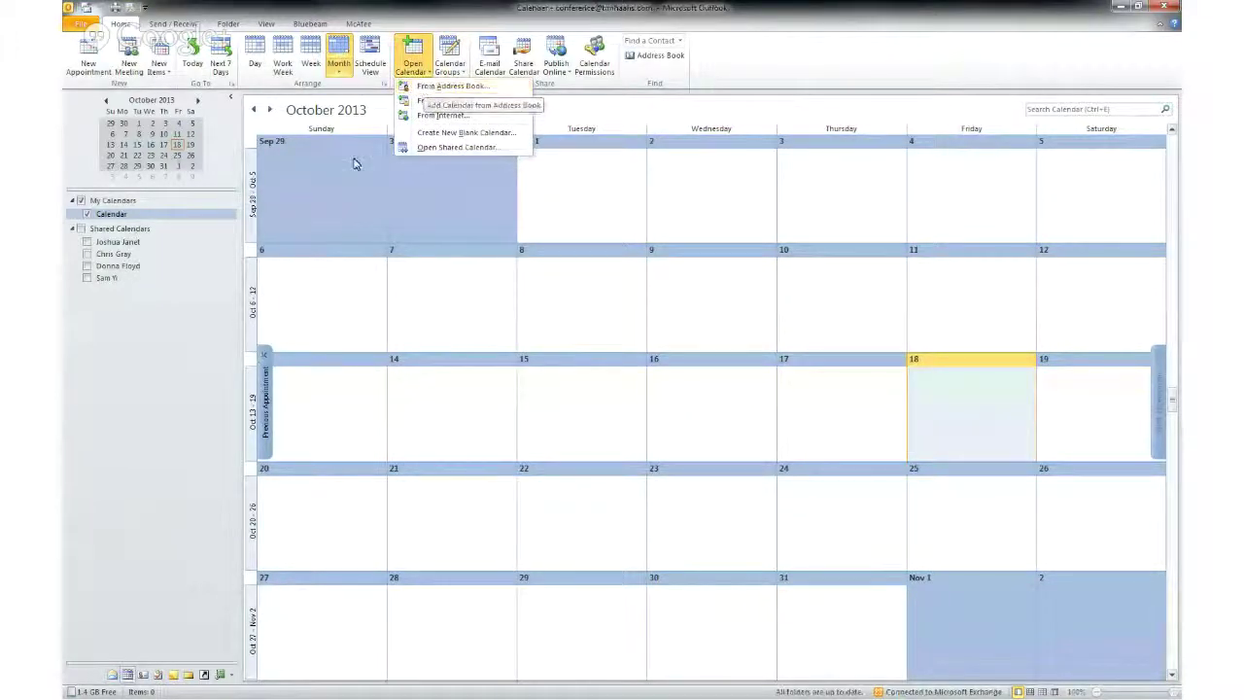
click(88, 265)
right_click(110, 281)
click(127, 303)
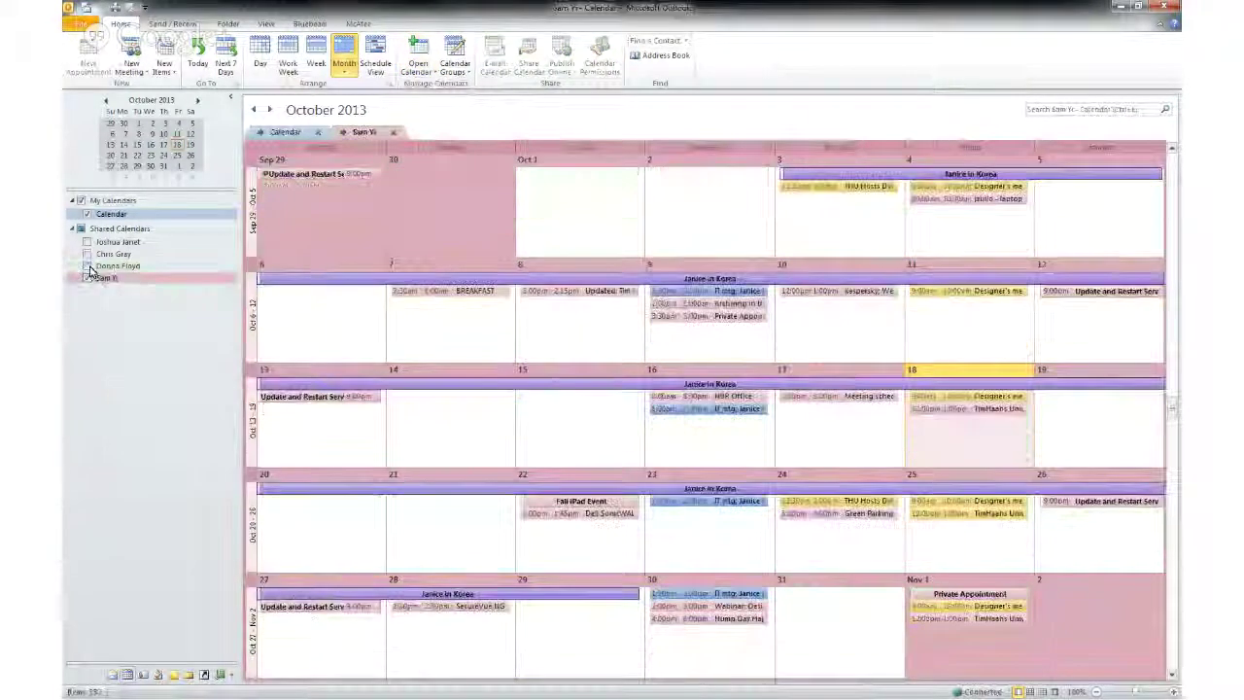
right_click(98, 280)
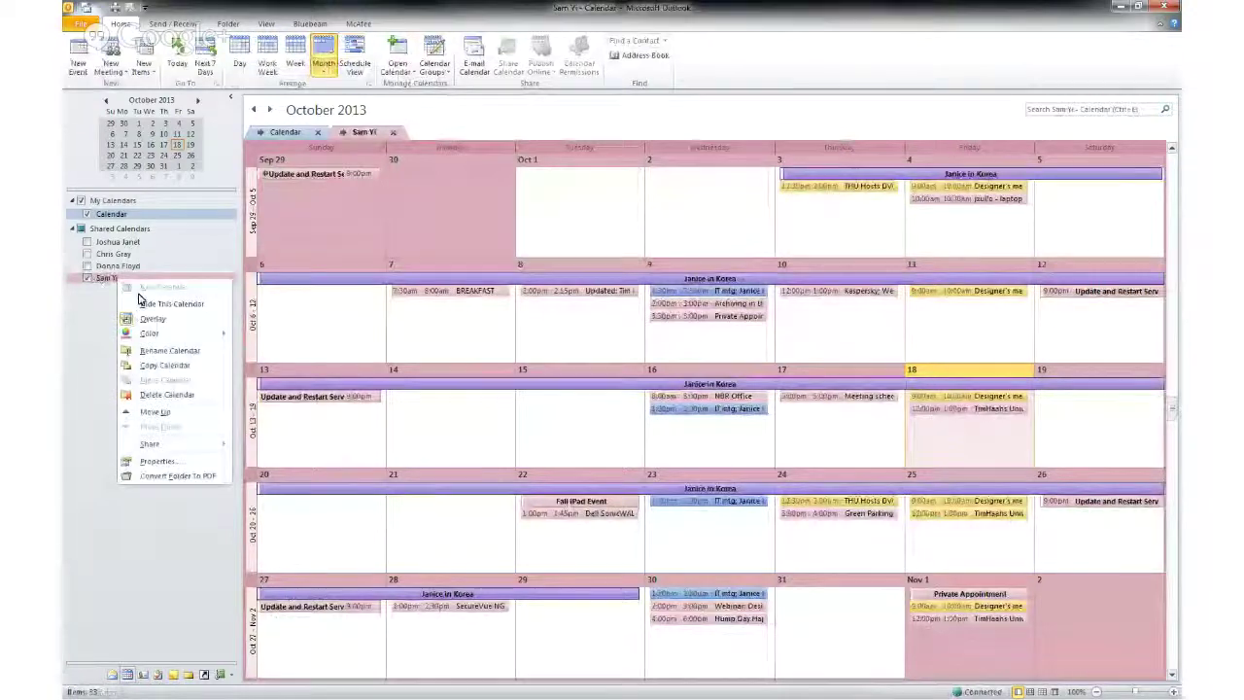
click(167, 395)
- Open the removed colleague's calendar again by searching the address book by first name, and overlay it on the mailbox's own calendar
click(416, 73)
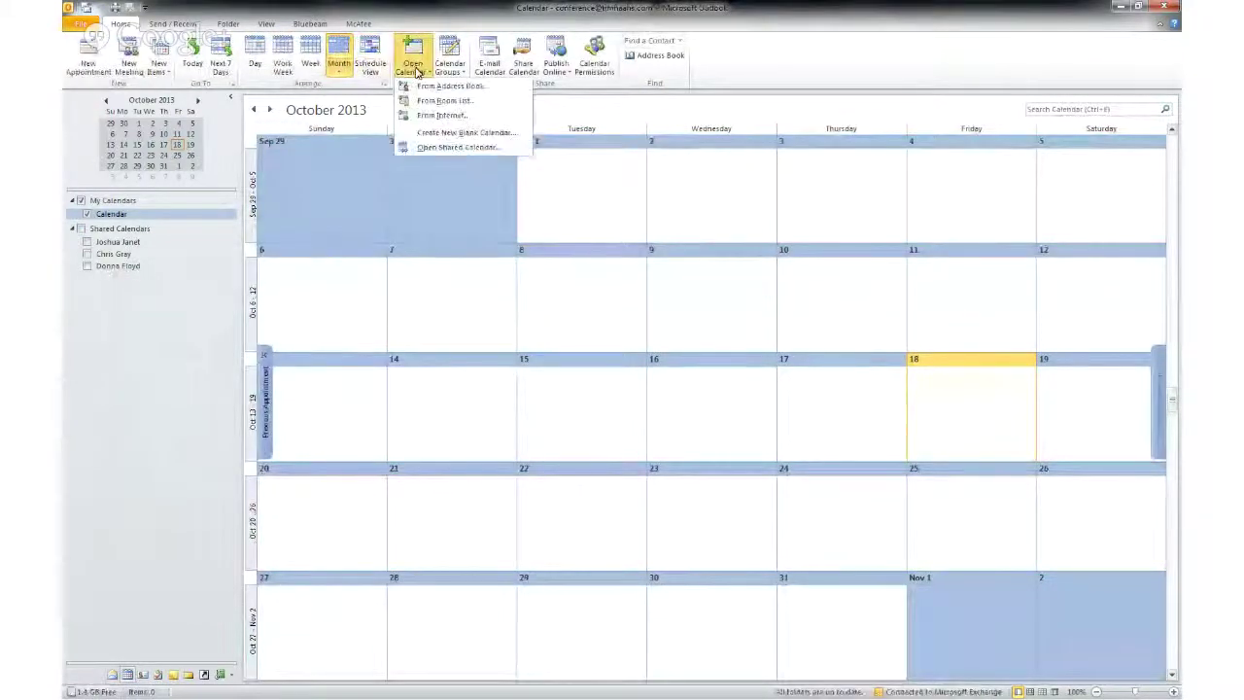
click(450, 85)
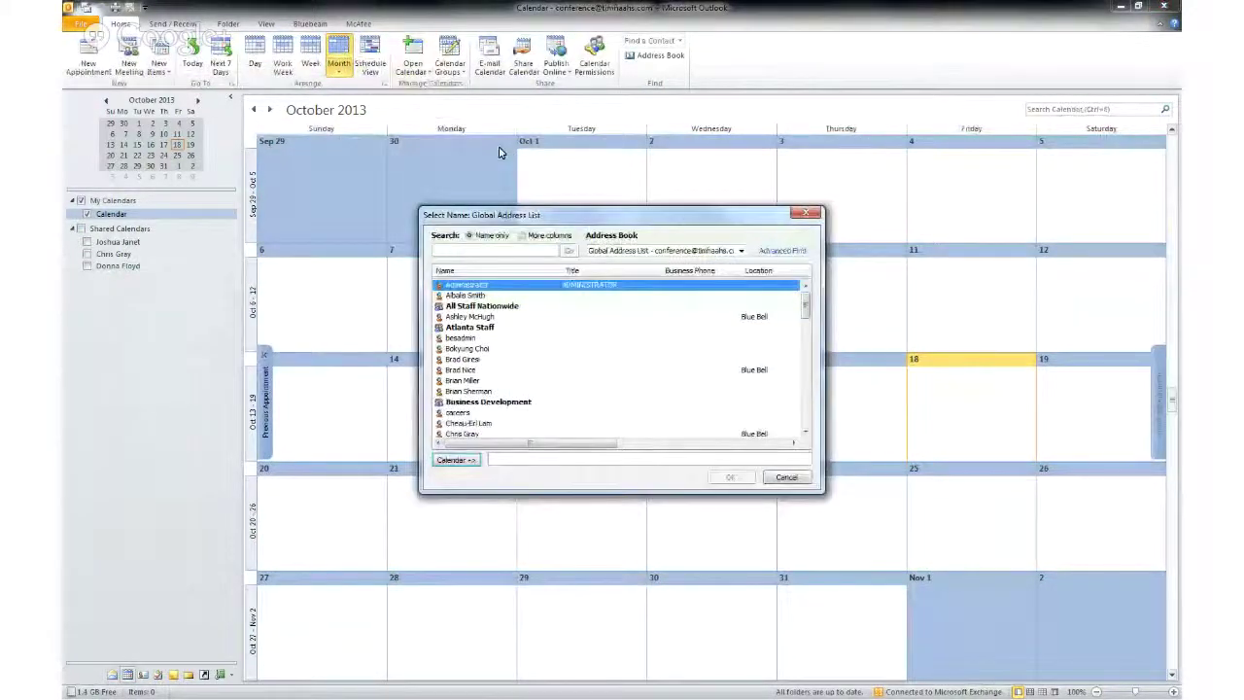
text(sam)
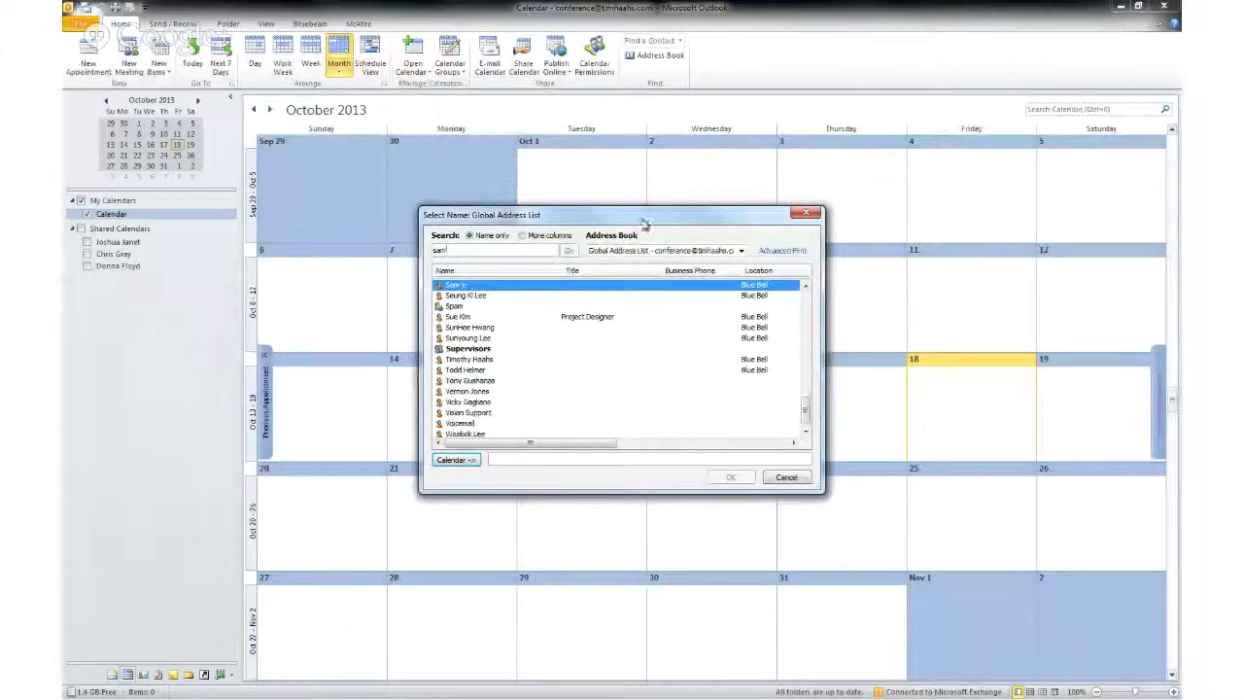
double_click(523, 285)
click(731, 476)
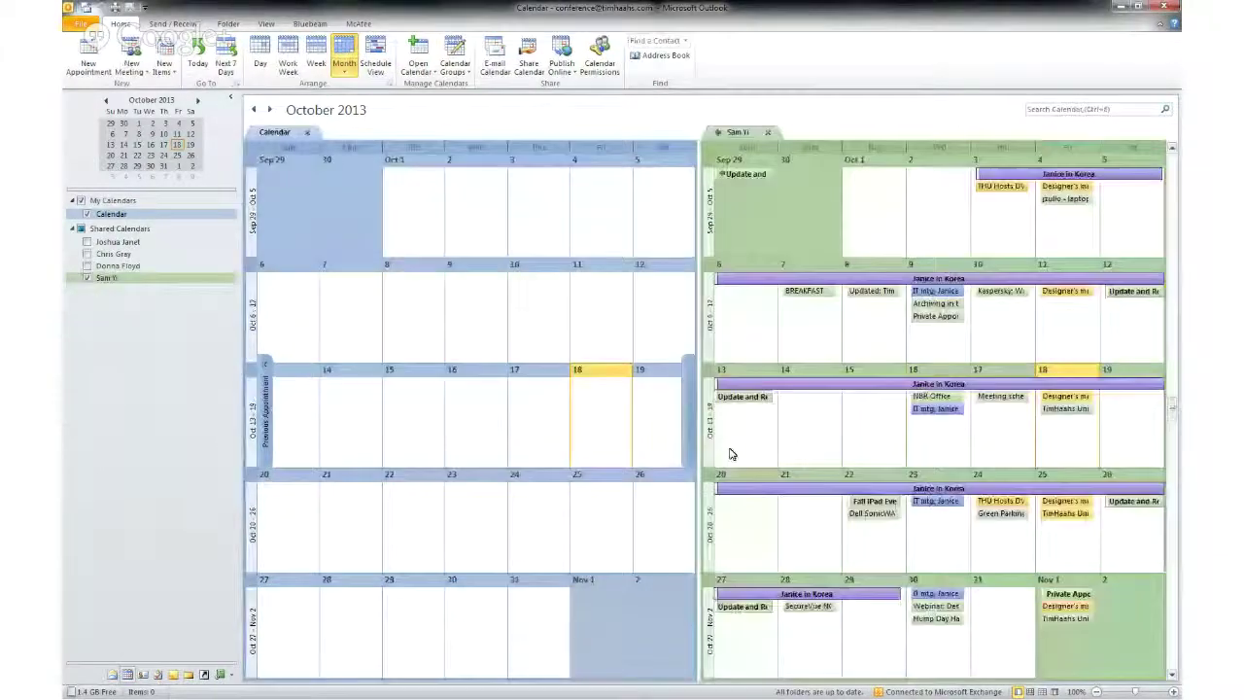
click(716, 132)
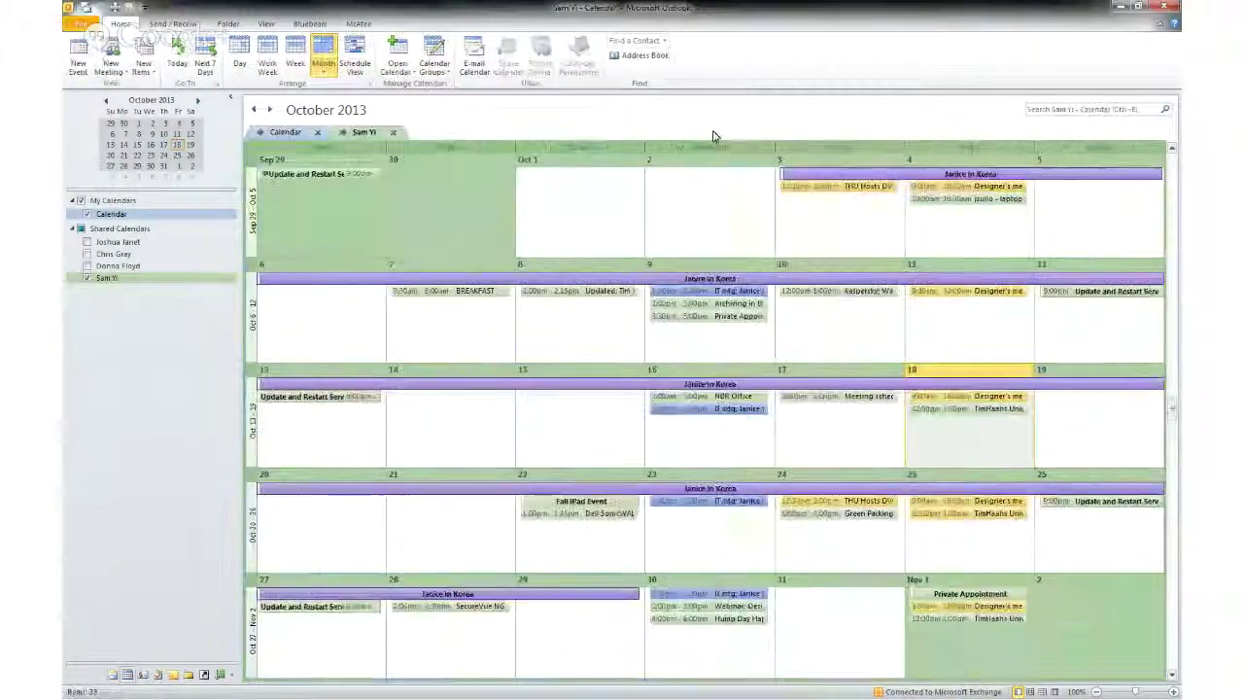
click(360, 133)
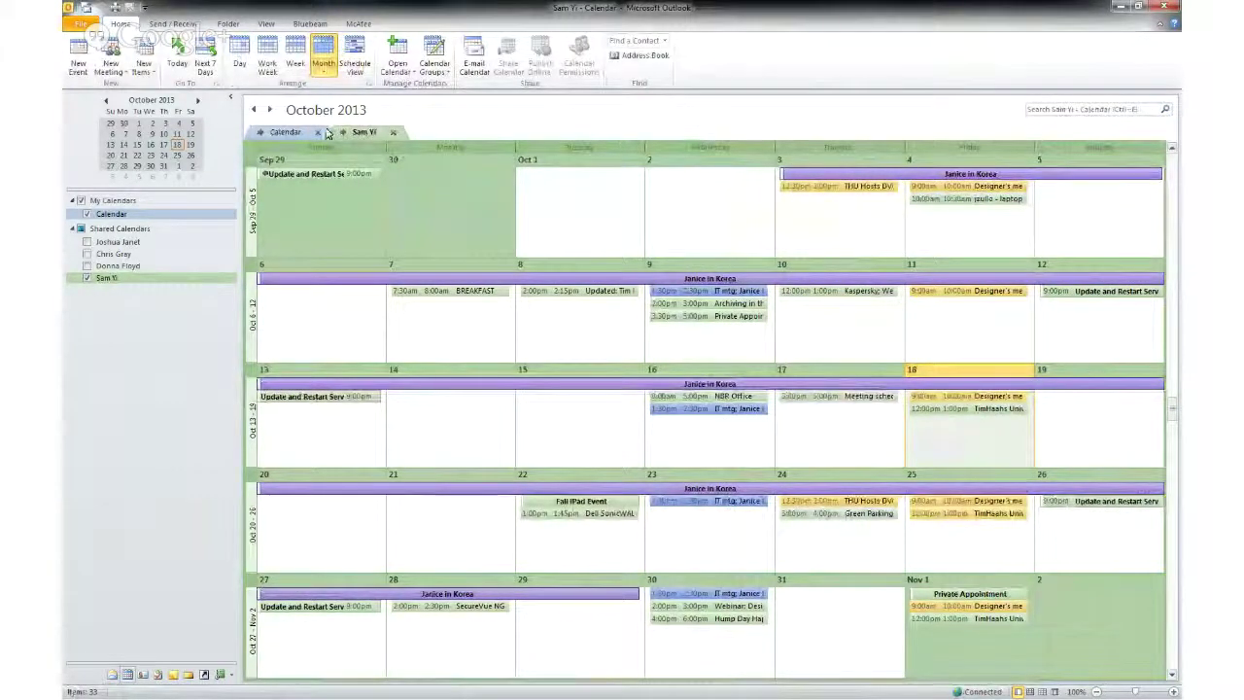
- Look through the color options for the overlaid shared calendar
right_click(162, 278)
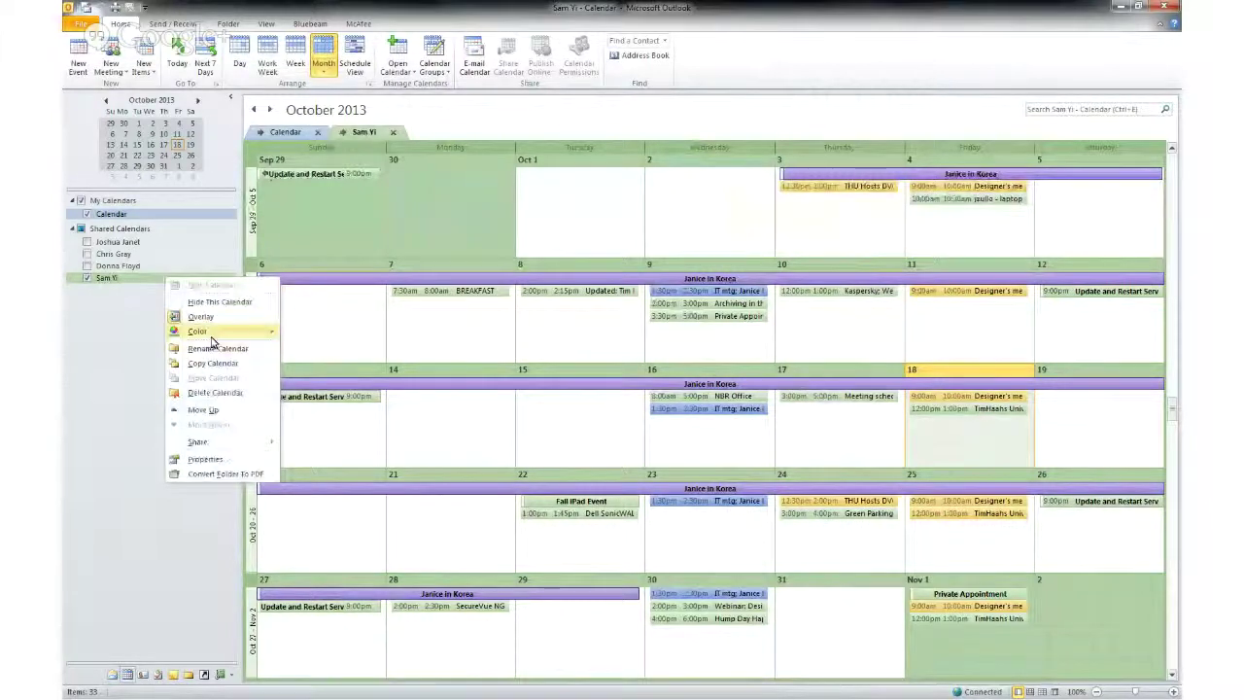
mouse_move(218, 336)
click(314, 339)
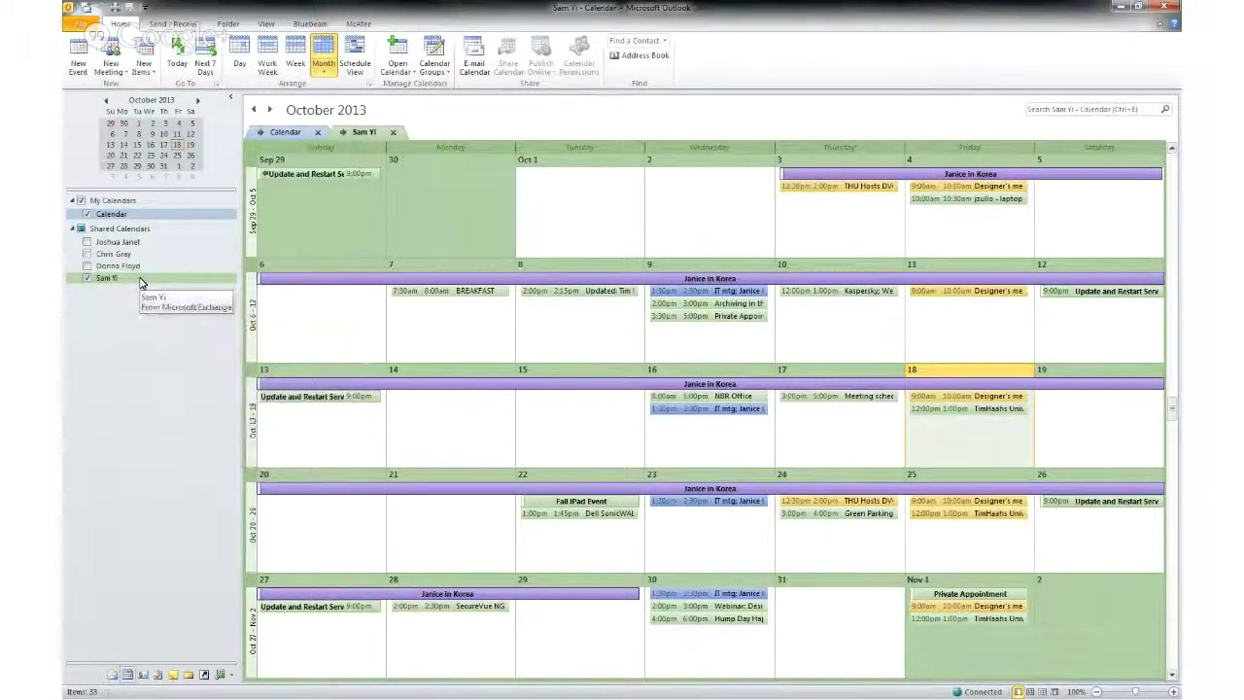
- Show the month view in low detail and restore it to high detail
click(323, 68)
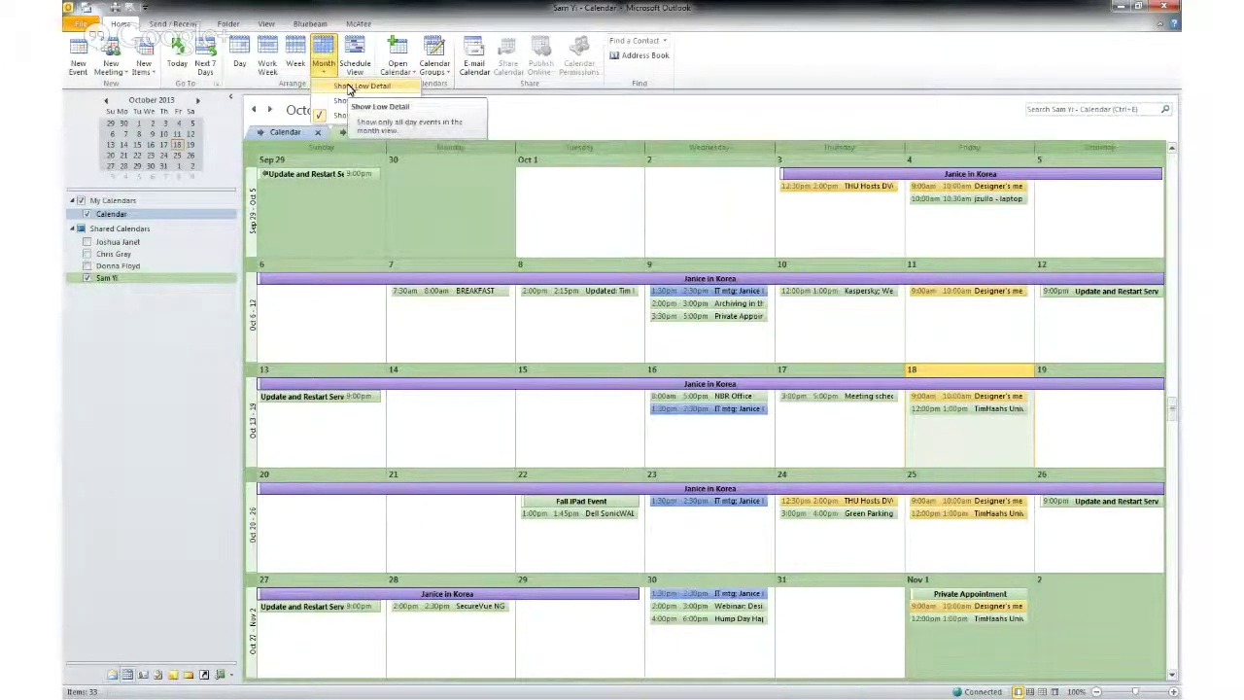
click(350, 89)
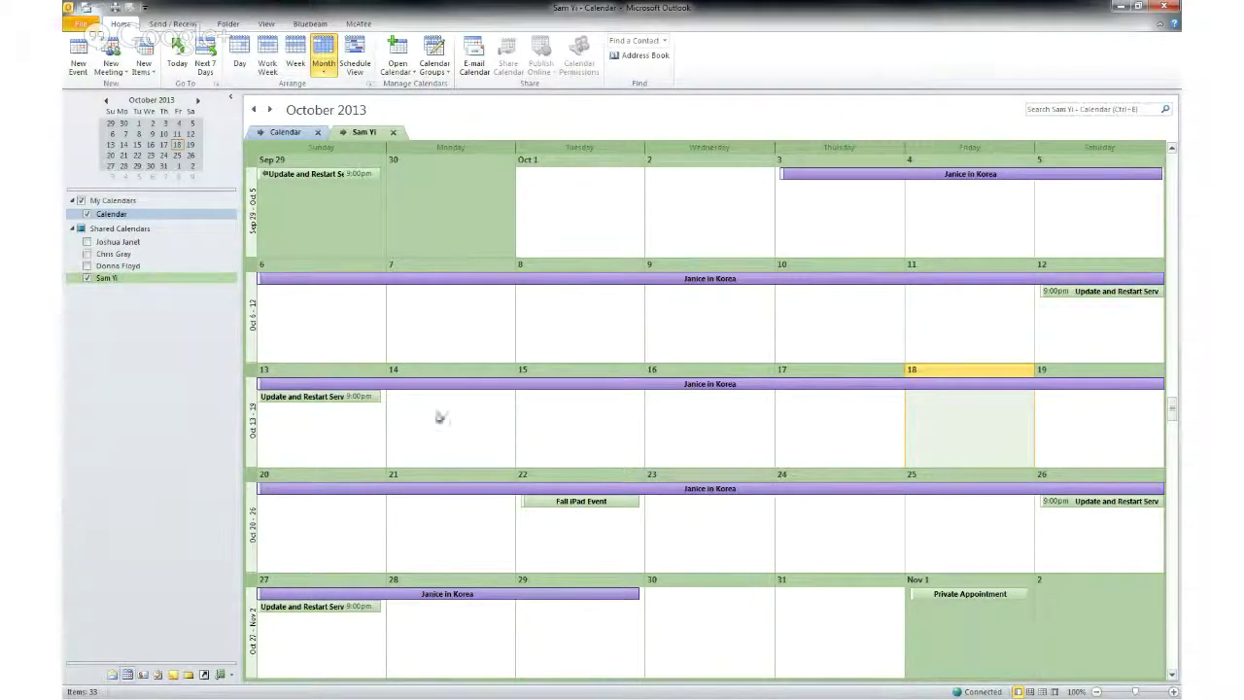
click(323, 71)
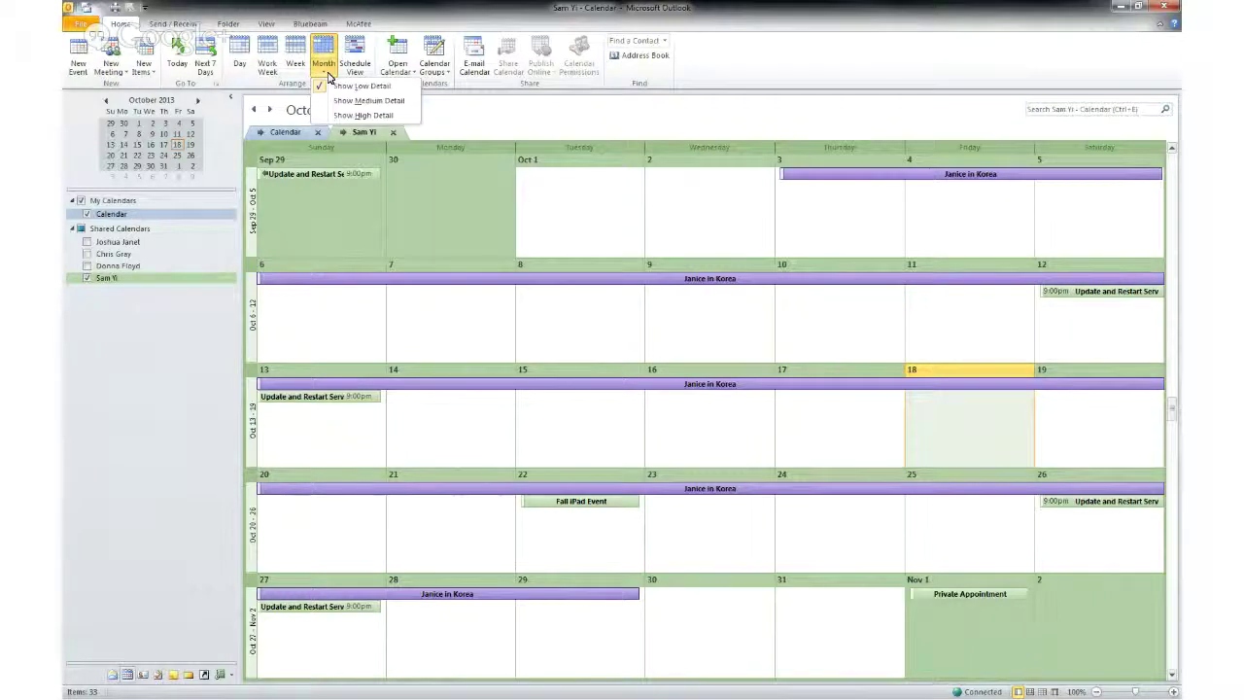
click(376, 116)
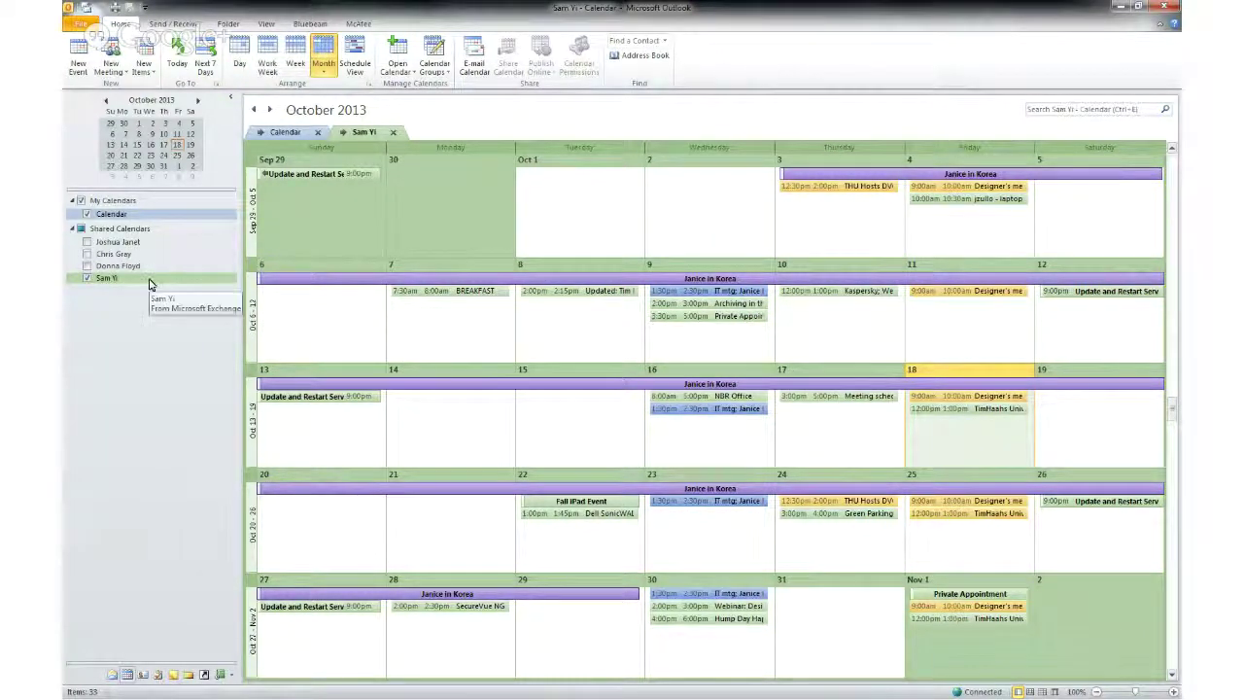
- Delete the last three colleagues' calendars from the Shared Calendars group, working upward from the bottom of the list
right_click(152, 280)
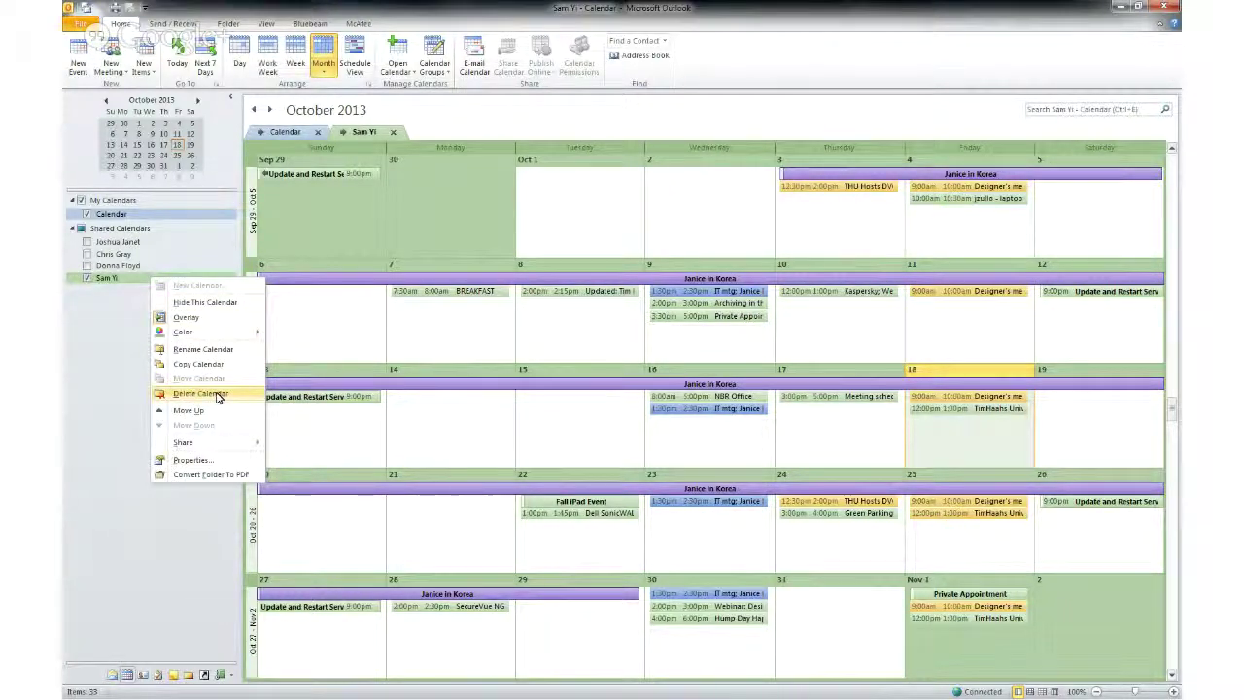
click(201, 394)
click(125, 266)
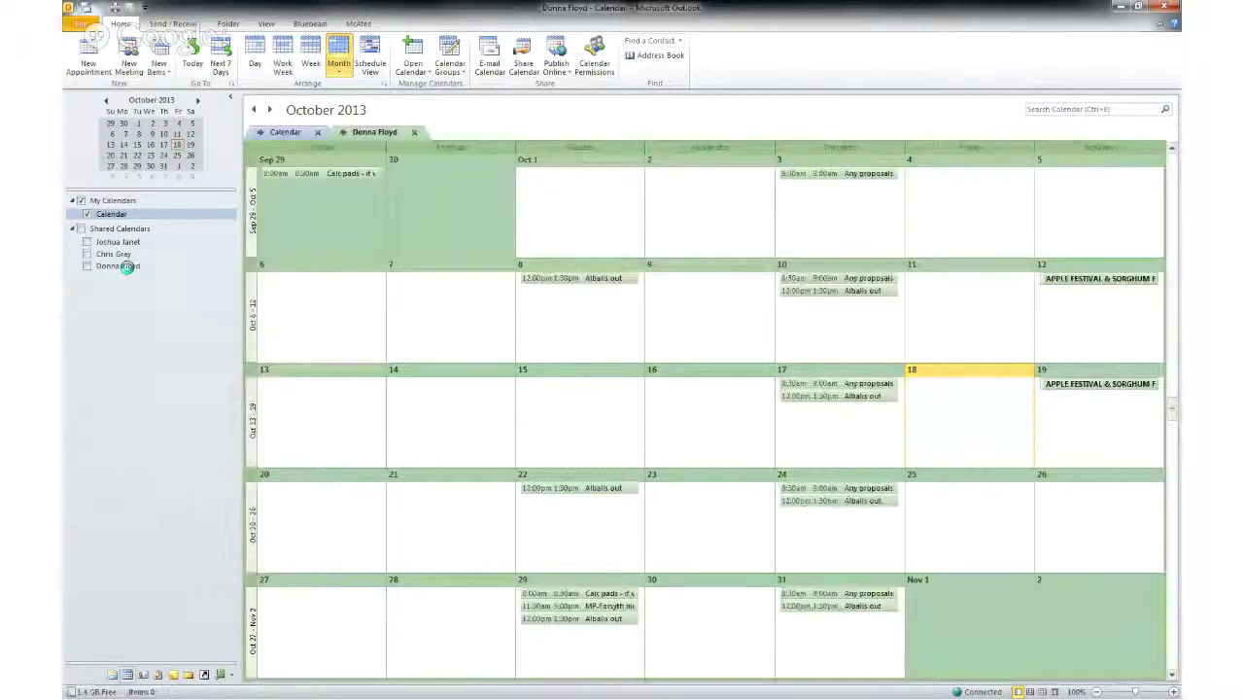
key(Delete)
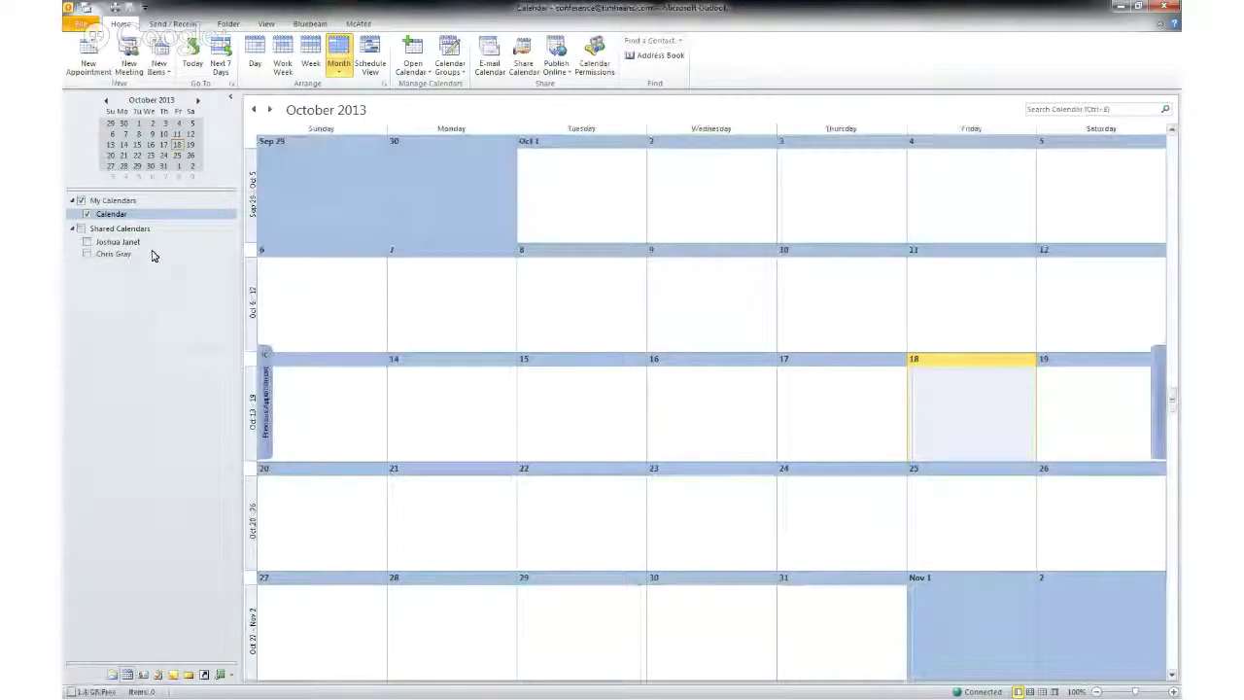
click(88, 254)
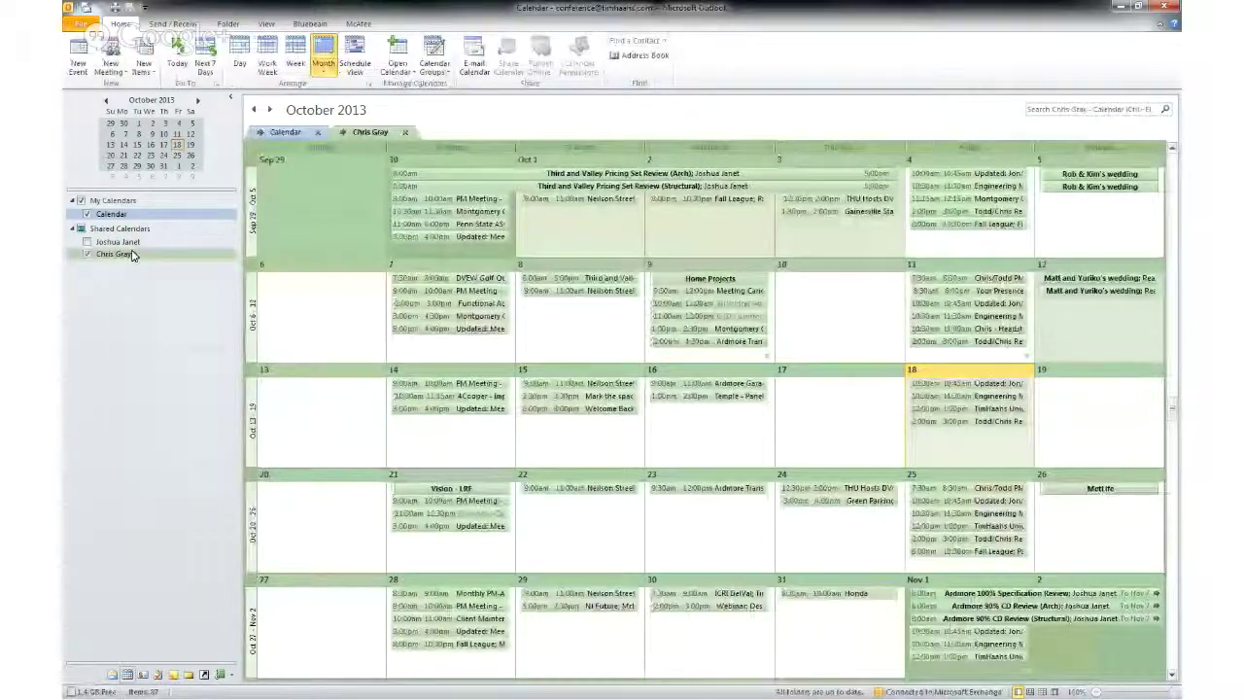
key(Delete)
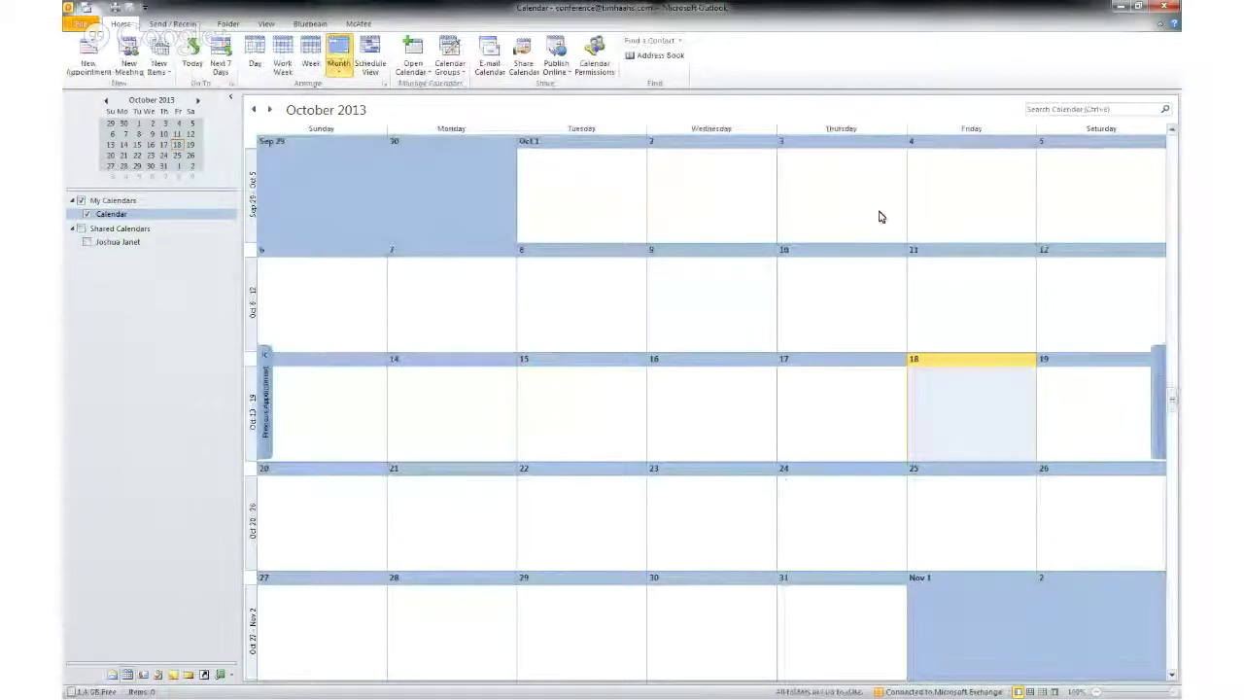